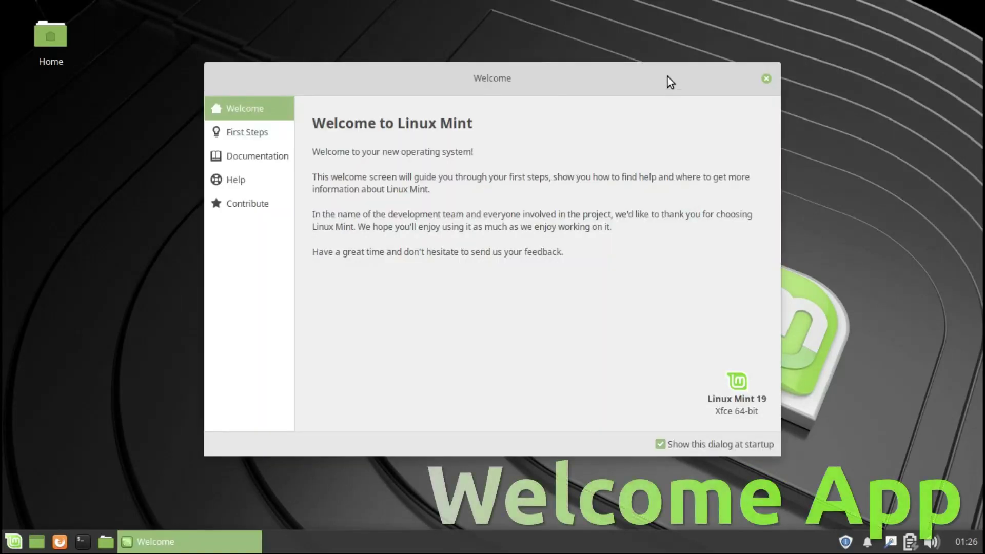
Maximize Linux Mint Welcome and browse its First Steps and Documentation pages.
{"action": "double_click", "coordinate": [668, 76]}
{"action": "left_click", "coordinate": [59, 69]}
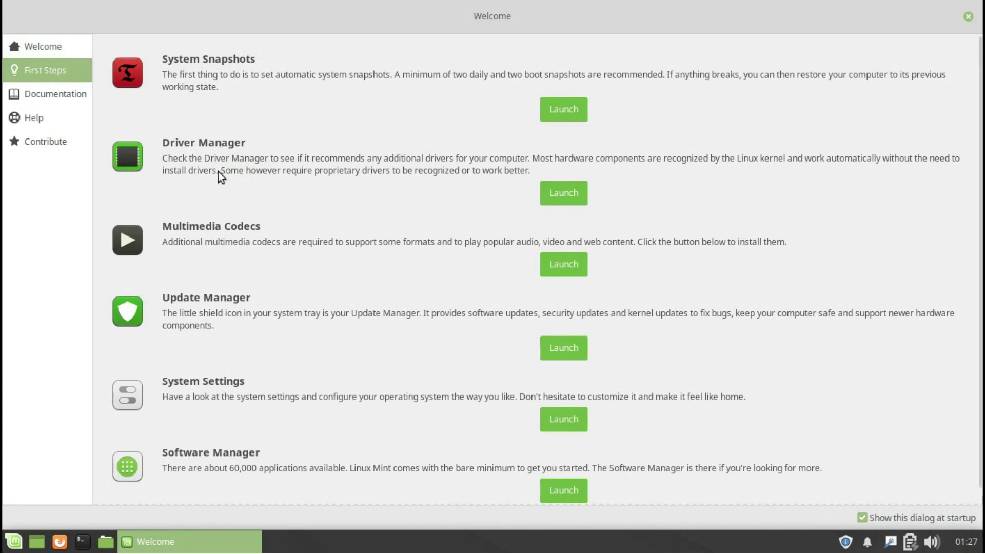
{"action": "scroll", "coordinate": [959, 154], "scroll_direction": "down", "scroll_amount": 1}
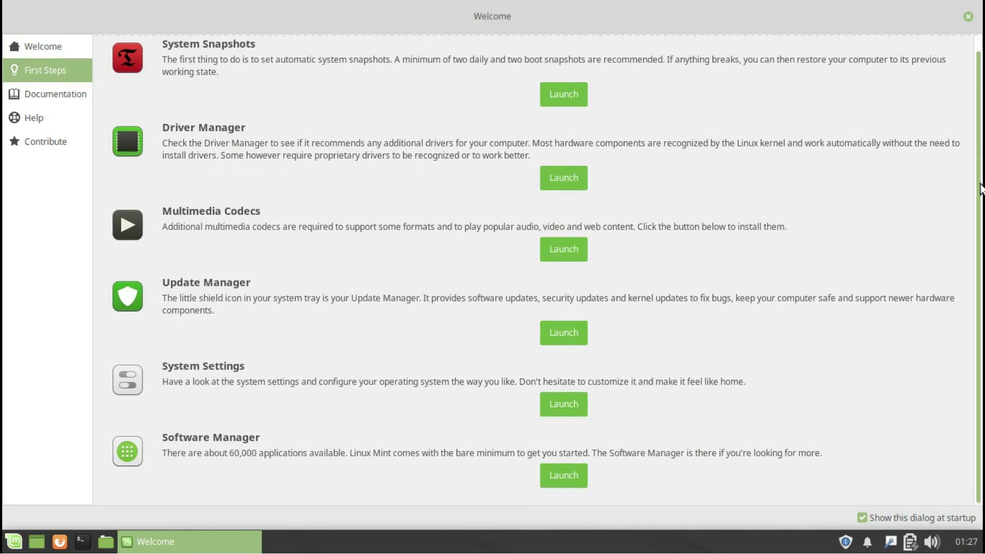
{"action": "left_click", "coordinate": [66, 91]}
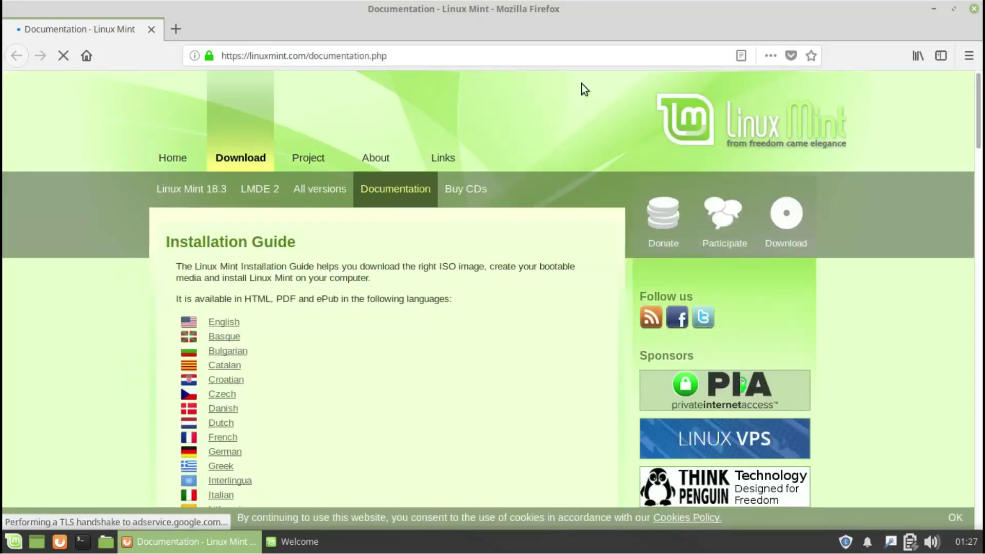
Look at the New Features page in the browser, close it, then view the Help and Contribute pages.
{"action": "left_click", "coordinate": [934, 8]}
{"action": "left_click", "coordinate": [566, 171]}
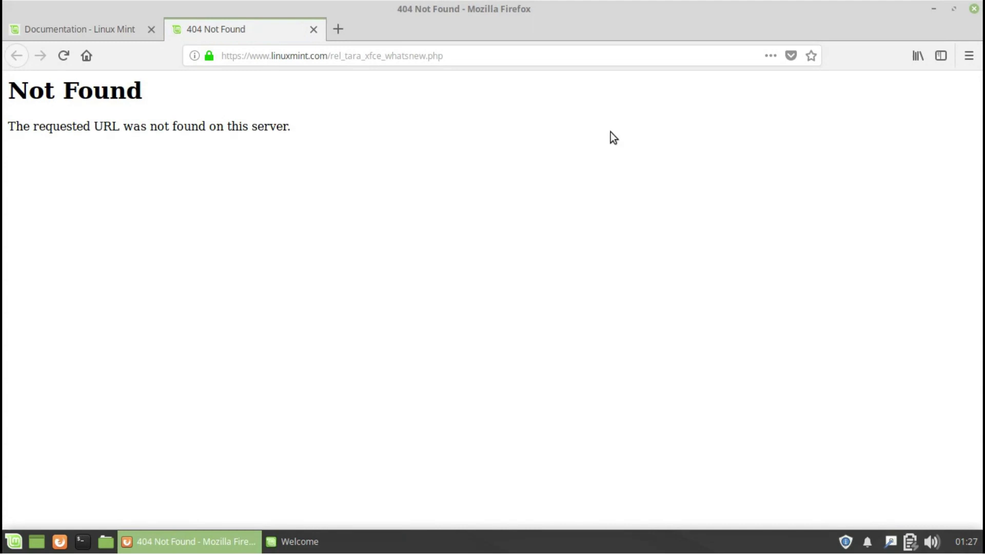
{"action": "left_click", "coordinate": [974, 9]}
{"action": "left_click", "coordinate": [631, 300]}
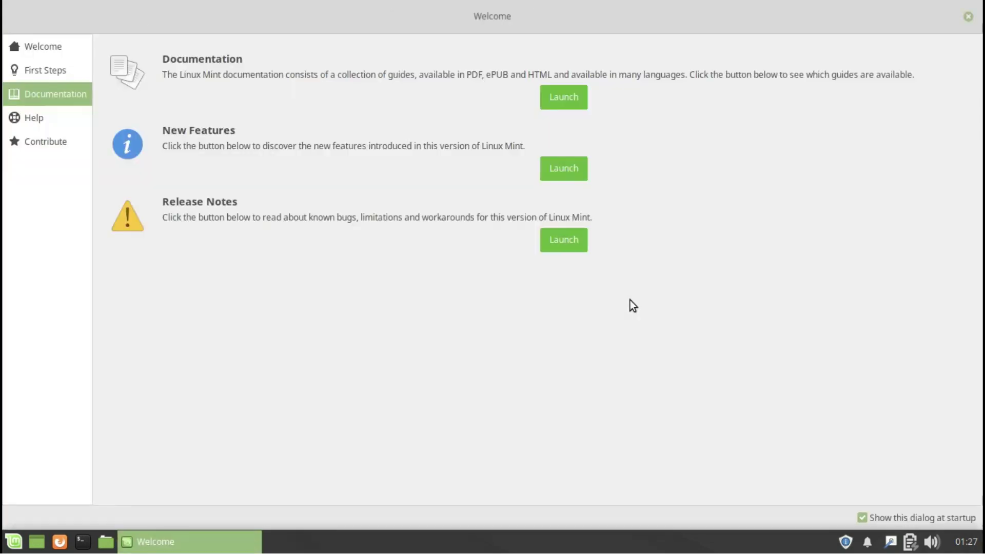
{"action": "left_click", "coordinate": [41, 118]}
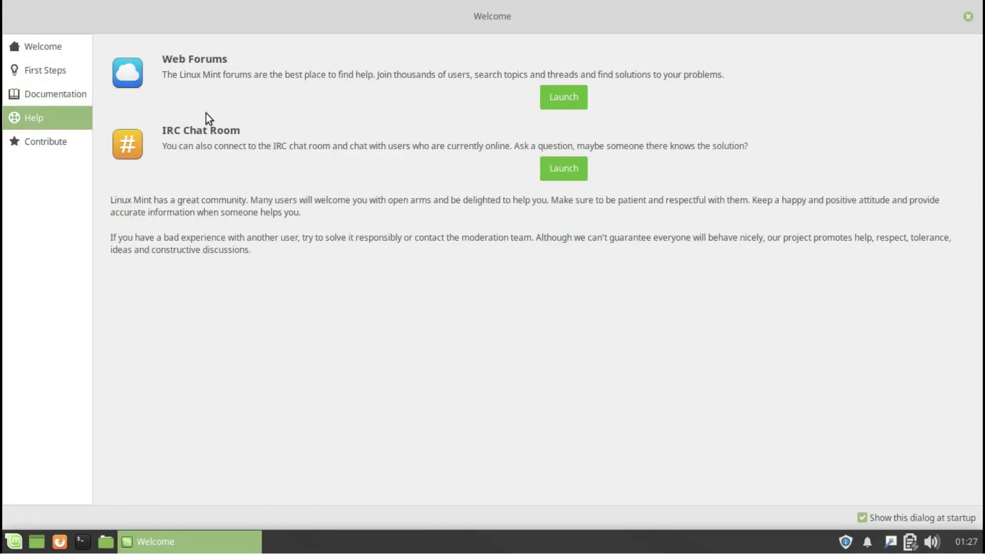
{"action": "left_click", "coordinate": [62, 143]}
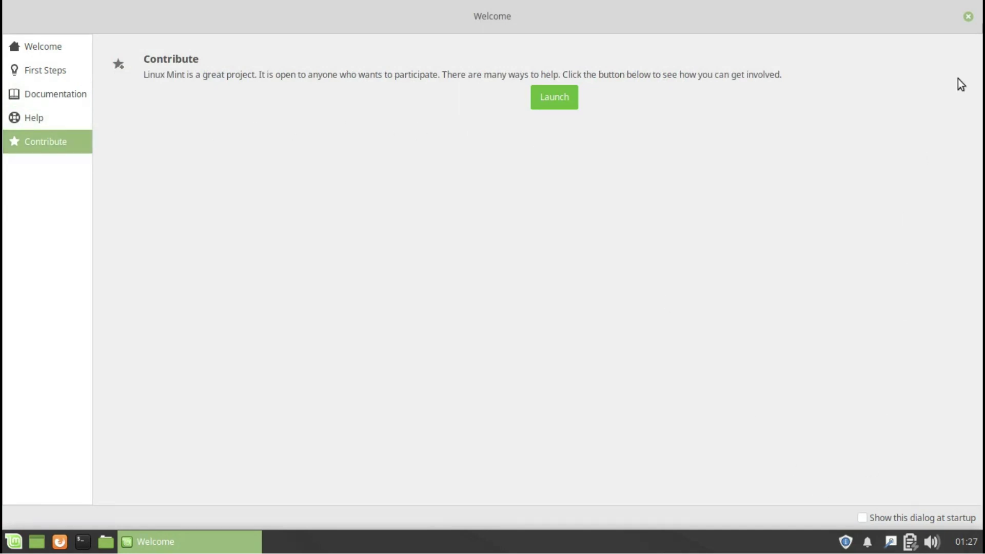
Close Welcome and open the Desktop folder in a new file manager window.
{"action": "left_click", "coordinate": [968, 17]}
{"action": "right_click", "coordinate": [598, 196]}
{"action": "left_click", "coordinate": [605, 204]}
Open the home folder and switch its view to a detailed list, then to a compact list.
{"action": "left_click", "coordinate": [74, 148]}
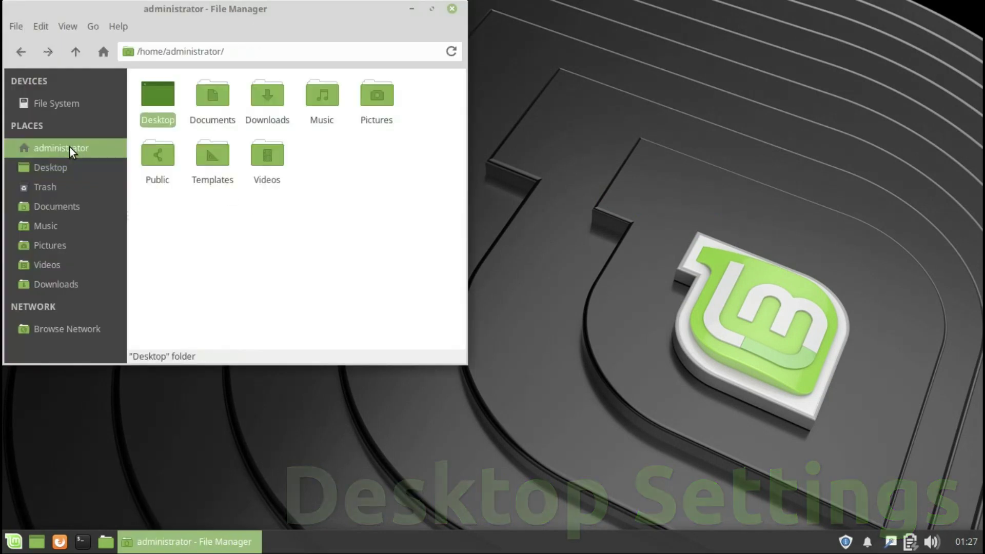
{"action": "left_click", "coordinate": [65, 26]}
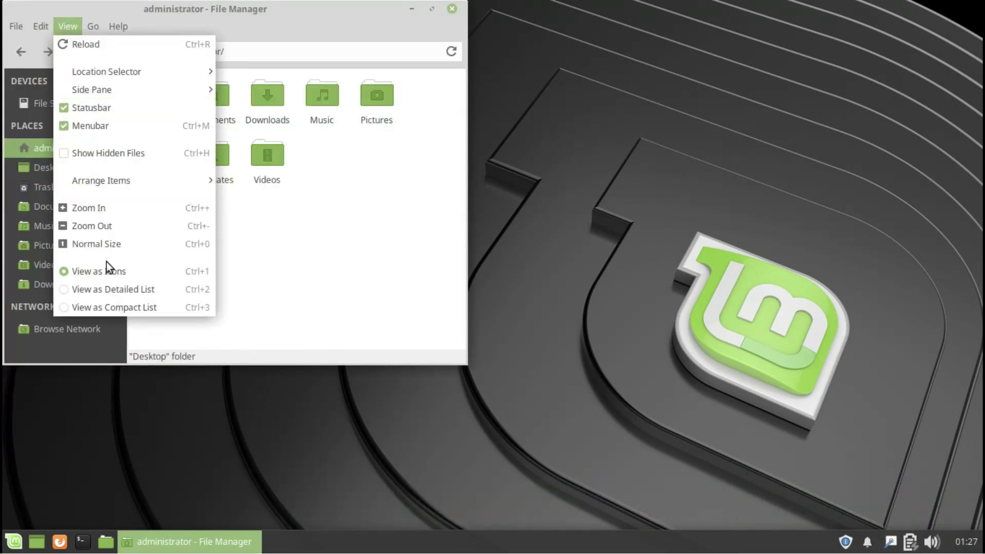
{"action": "left_click", "coordinate": [113, 290]}
{"action": "left_click", "coordinate": [68, 26]}
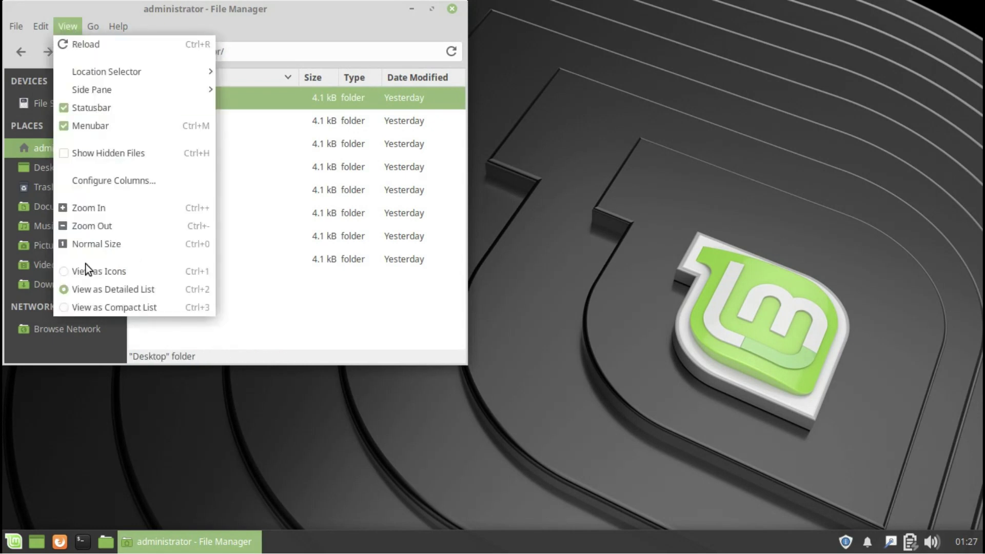
{"action": "left_click", "coordinate": [85, 305]}
View Thunar's About dialog, then close it and the file manager window.
{"action": "left_click", "coordinate": [118, 26]}
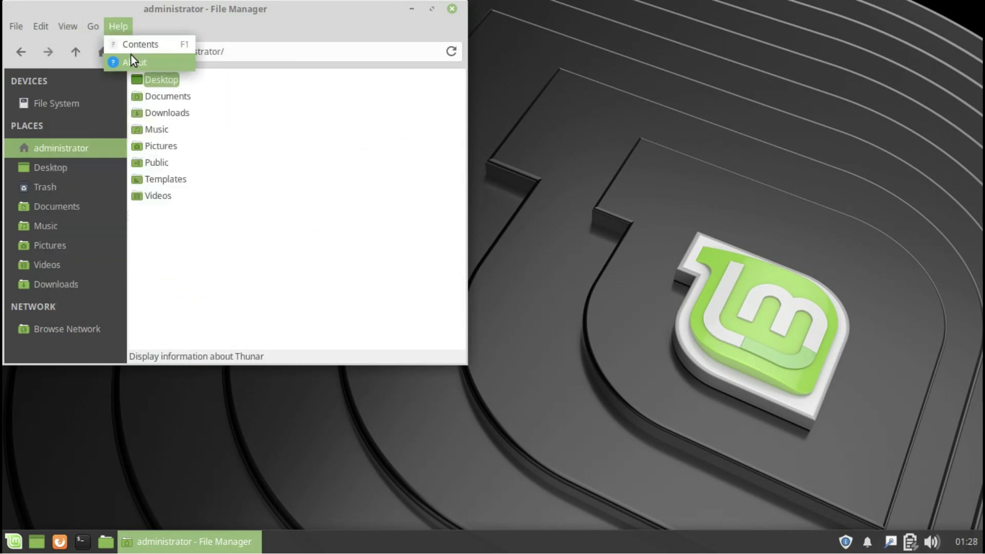
{"action": "left_click", "coordinate": [131, 57]}
{"action": "left_click", "coordinate": [328, 46]}
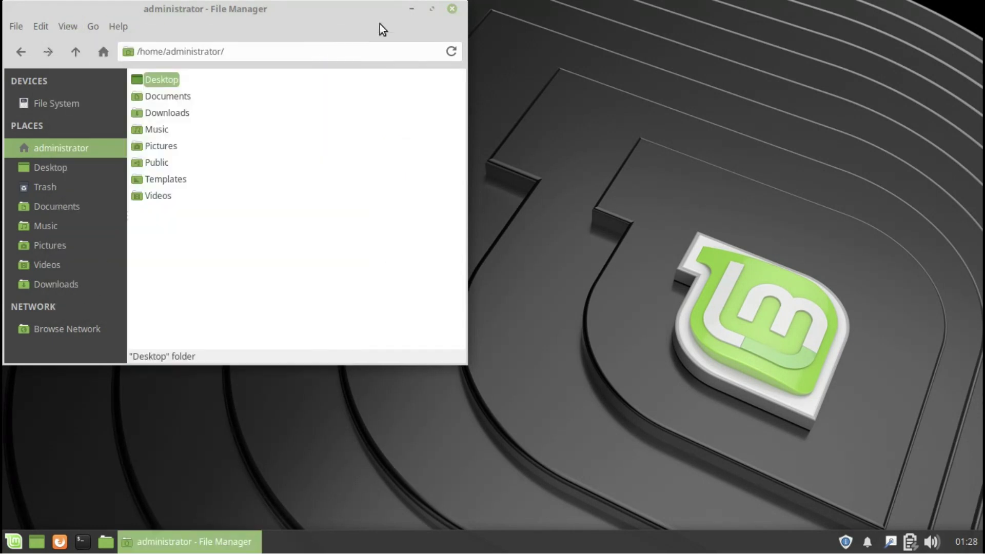
{"action": "left_click", "coordinate": [452, 9]}
{"action": "right_click", "coordinate": [453, 177]}
Create a Firefox Web Browser launcher on the desktop from the 'fir' suggestion.
{"action": "left_click", "coordinate": [467, 216]}
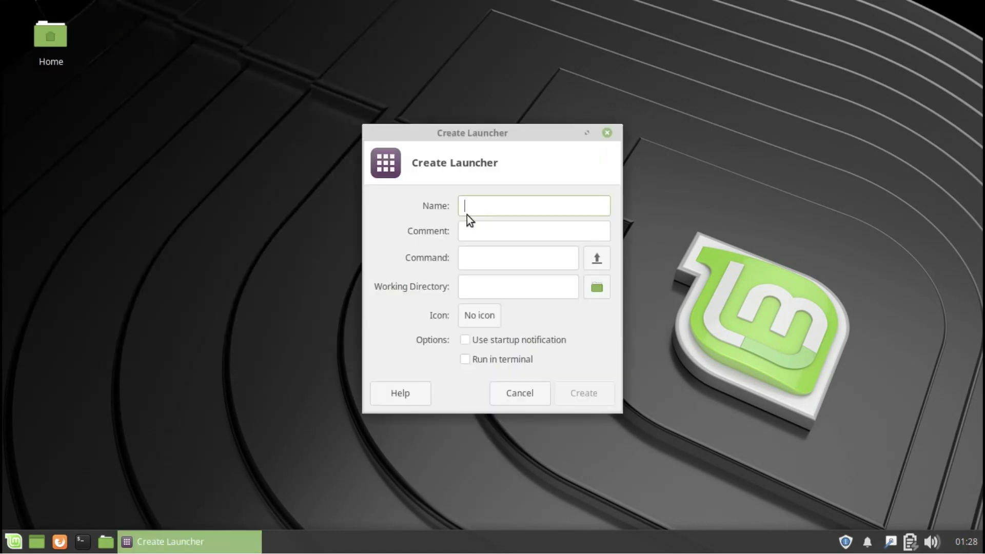
{"action": "type", "text": "fire"}
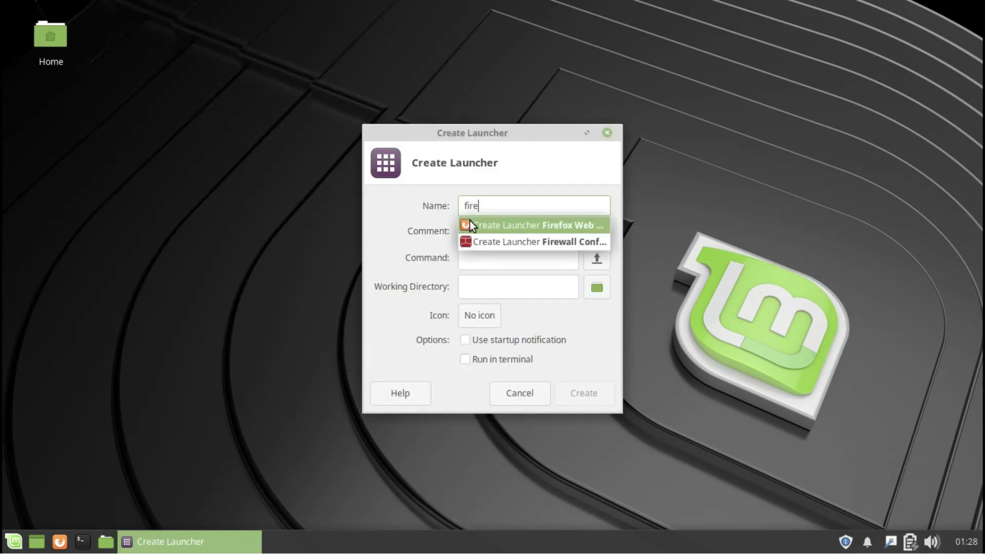
{"action": "left_click", "coordinate": [470, 222]}
{"action": "left_click", "coordinate": [590, 413]}
{"action": "right_click", "coordinate": [460, 303]}
{"action": "left_click", "coordinate": [495, 89]}
{"action": "left_click", "coordinate": [489, 251]}
{"action": "type", "text": "www.gmail.com"}
{"action": "left_click", "coordinate": [475, 206]}
{"action": "type", "text": "mail"}
Give the mail link the web-google-gmail icon from all icons and create it.
{"action": "left_click", "coordinate": [432, 287]}
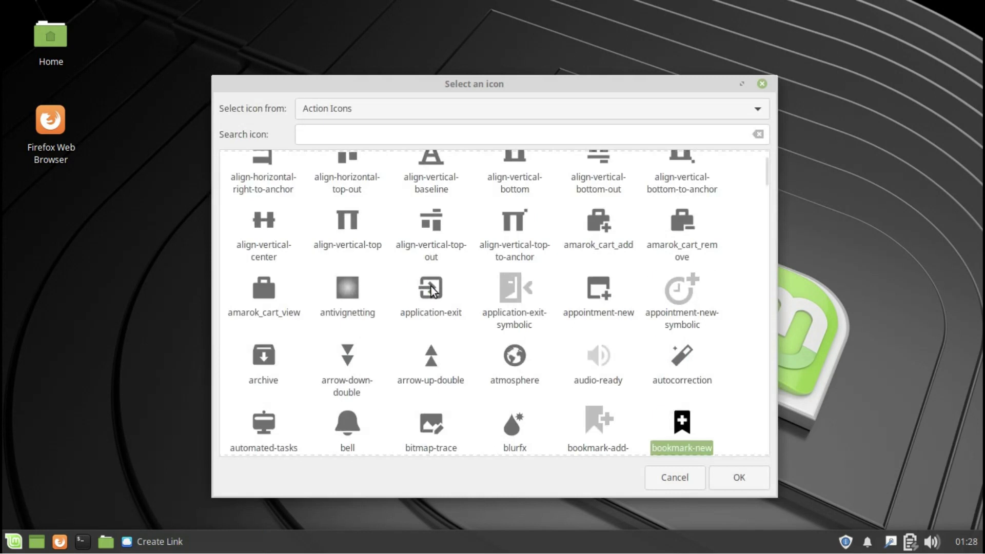
{"action": "left_click", "coordinate": [547, 113]}
{"action": "left_click", "coordinate": [512, 380]}
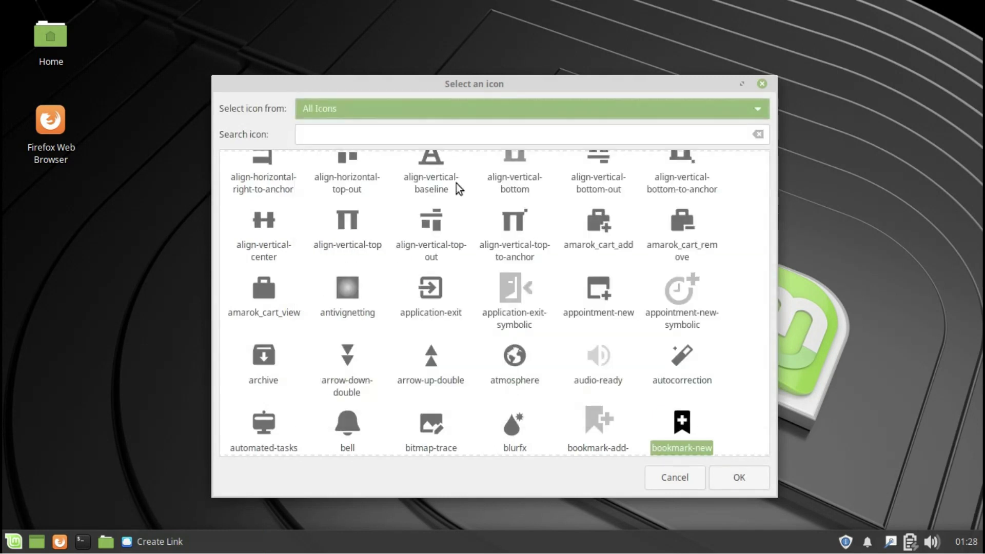
{"action": "left_click", "coordinate": [436, 136]}
{"action": "type", "text": "mail"}
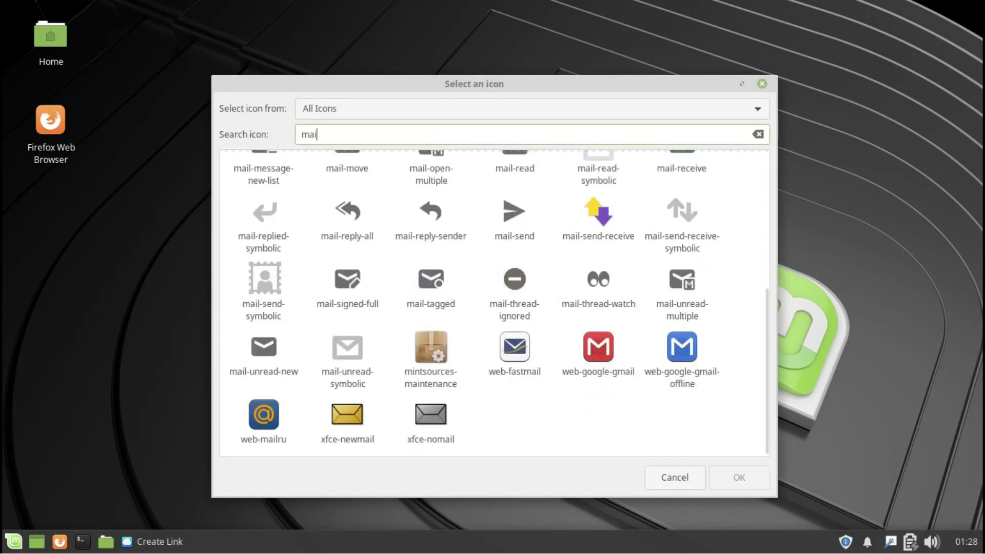
{"action": "left_click", "coordinate": [430, 353]}
{"action": "left_click", "coordinate": [724, 481]}
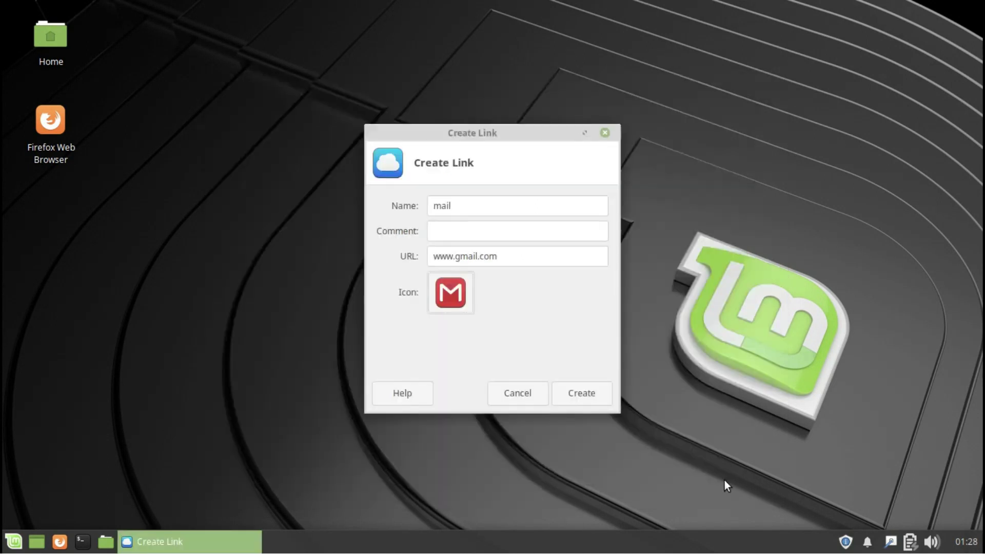
{"action": "left_click", "coordinate": [590, 395]}
Create a New Folder and an empty New File on the desktop.
{"action": "right_click", "coordinate": [496, 299]}
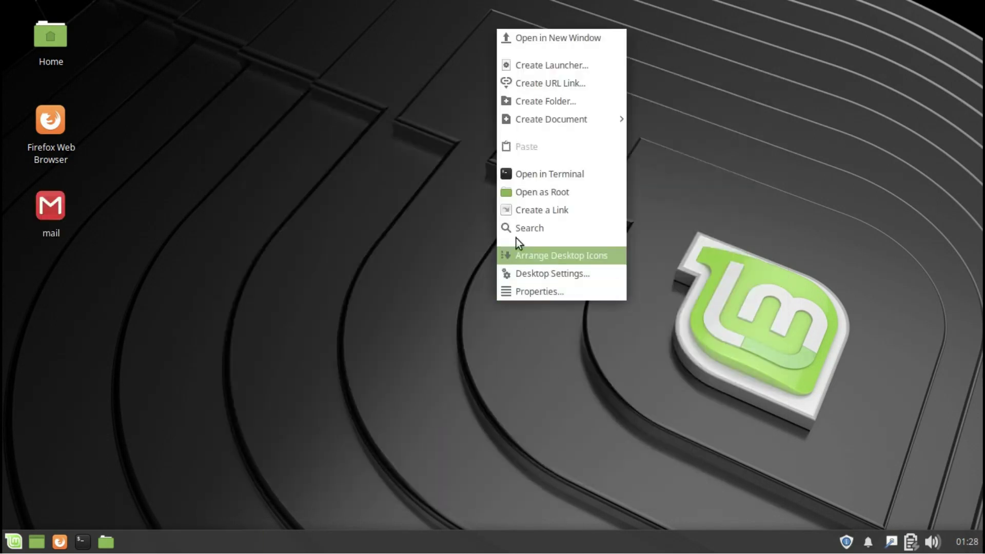
{"action": "left_click", "coordinate": [537, 103]}
{"action": "left_click", "coordinate": [559, 301]}
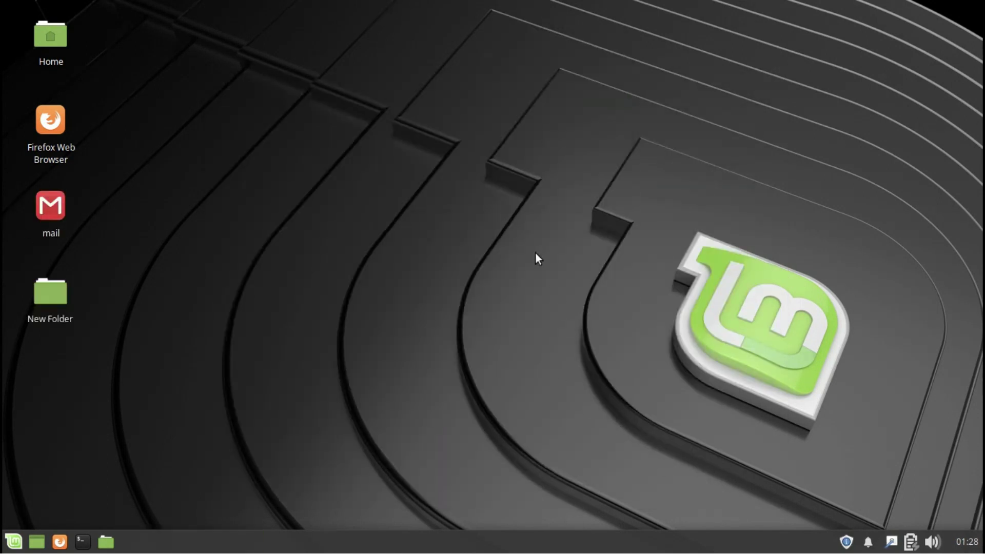
{"action": "right_click", "coordinate": [524, 236]}
{"action": "mouse_move", "coordinate": [581, 329]}
{"action": "left_click", "coordinate": [698, 353]}
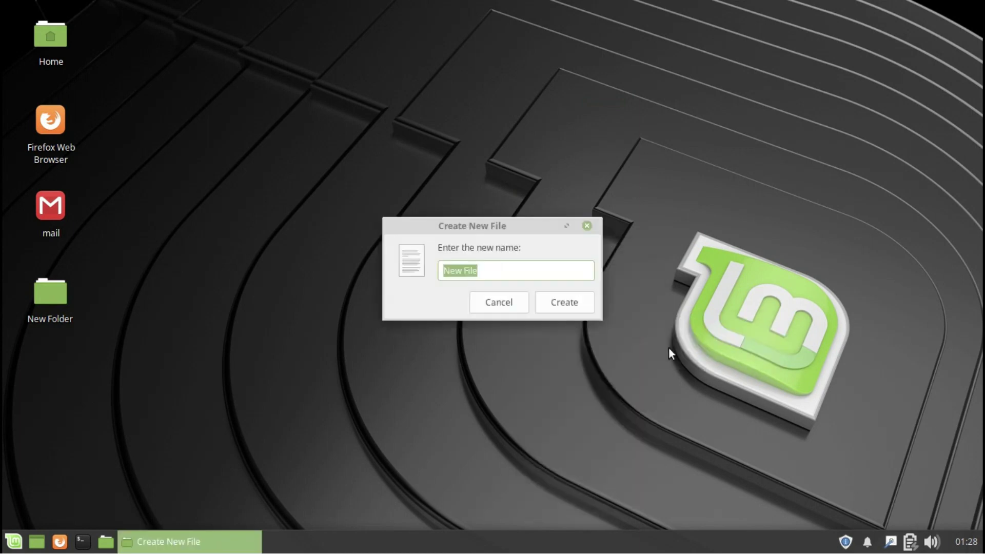
{"action": "left_click", "coordinate": [569, 296]}
Run uname -r in a Desktop terminal to see kernel 4.15.0-20-generic, check About, then close it.
{"action": "right_click", "coordinate": [524, 258]}
{"action": "left_click", "coordinate": [559, 408]}
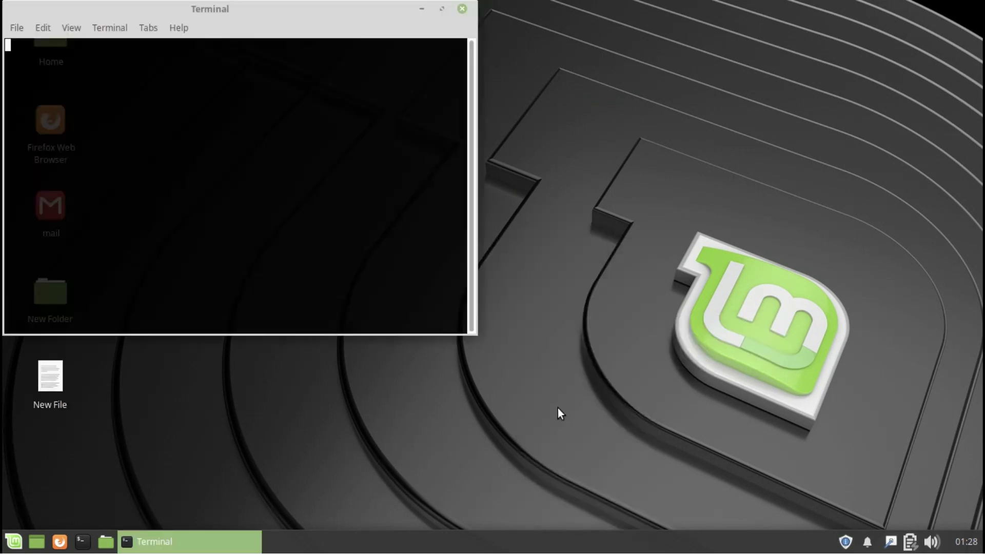
{"action": "type", "text": "uname -r"}
{"action": "key", "text": "Return"}
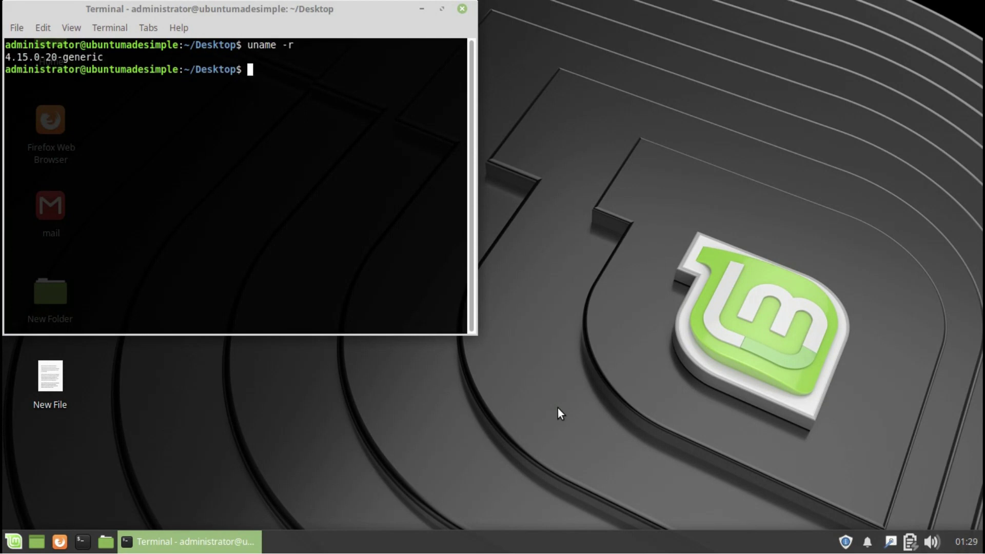
{"action": "left_click", "coordinate": [177, 27]}
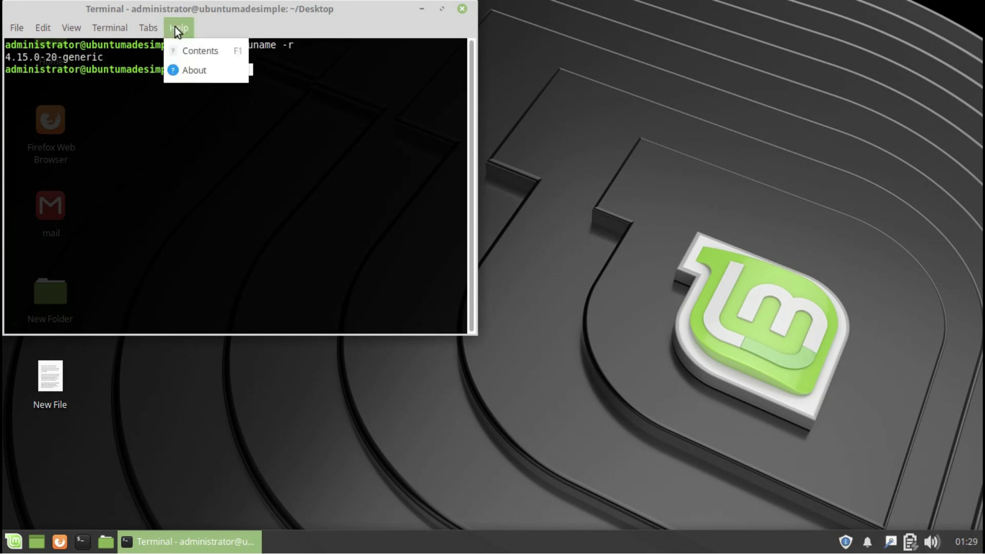
{"action": "left_click", "coordinate": [181, 67]}
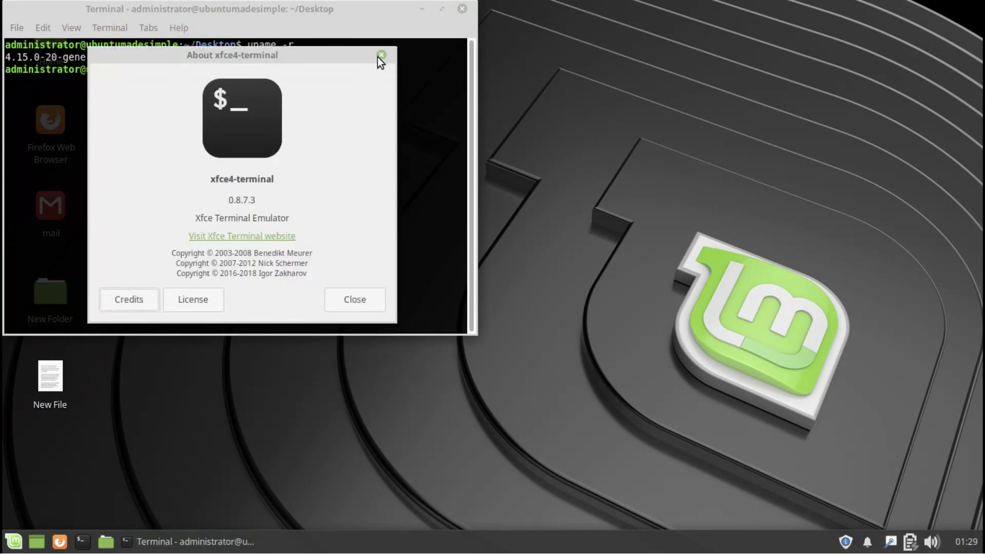
{"action": "left_click", "coordinate": [380, 54]}
{"action": "left_click", "coordinate": [462, 8]}
Open the Desktop folder as root with the administrator password, tile the window, then close it.
{"action": "right_click", "coordinate": [477, 172]}
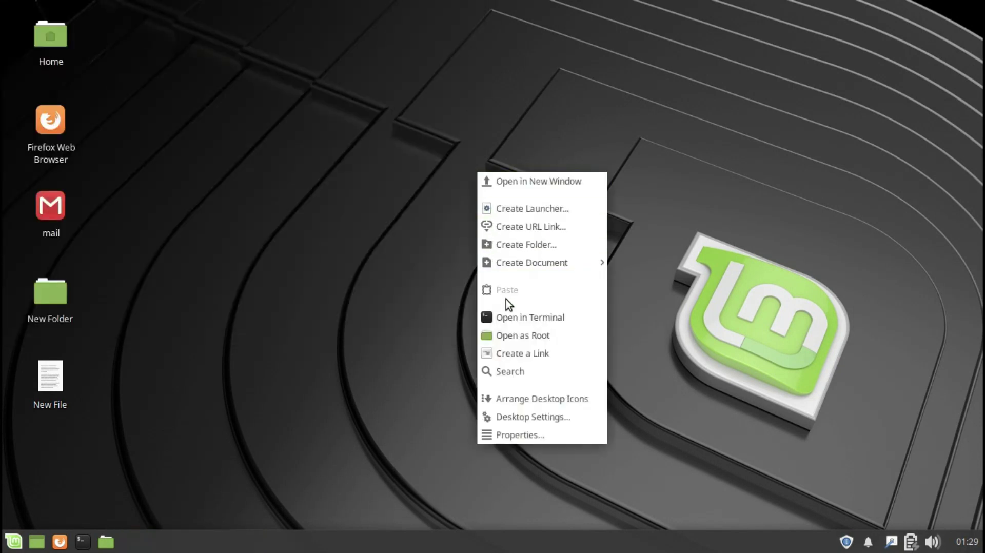
{"action": "left_click", "coordinate": [513, 334]}
{"action": "type", "text": "12345"}
{"action": "key", "text": "Return"}
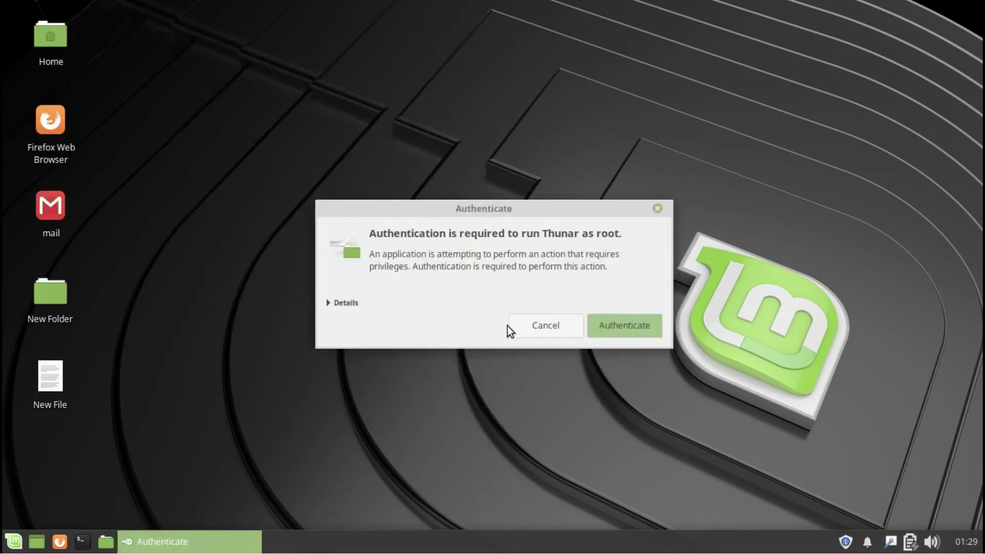
{"action": "type", "text": "123456"}
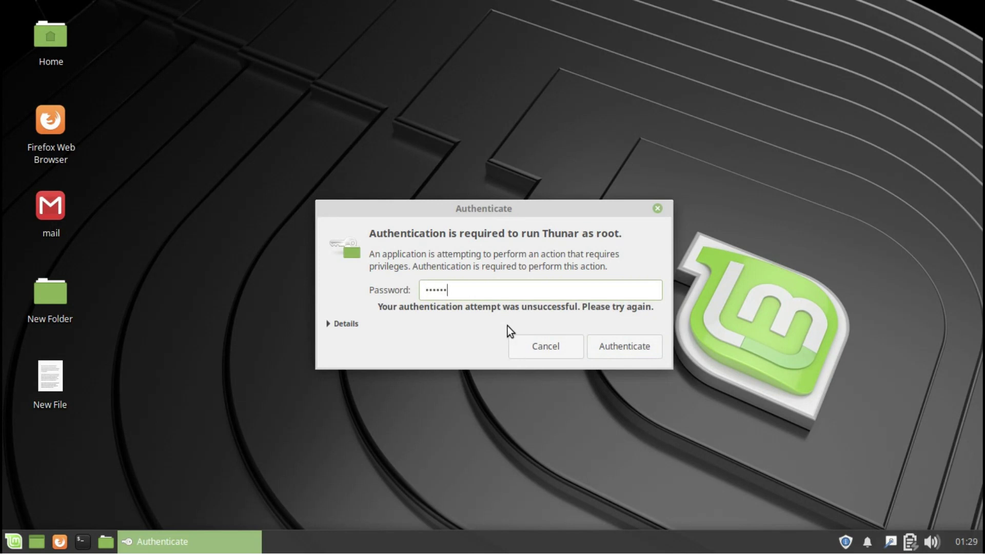
{"action": "key", "text": "Return"}
{"action": "left_click_drag", "start_coordinate": [342, 14], "coordinate": [671, 3]}
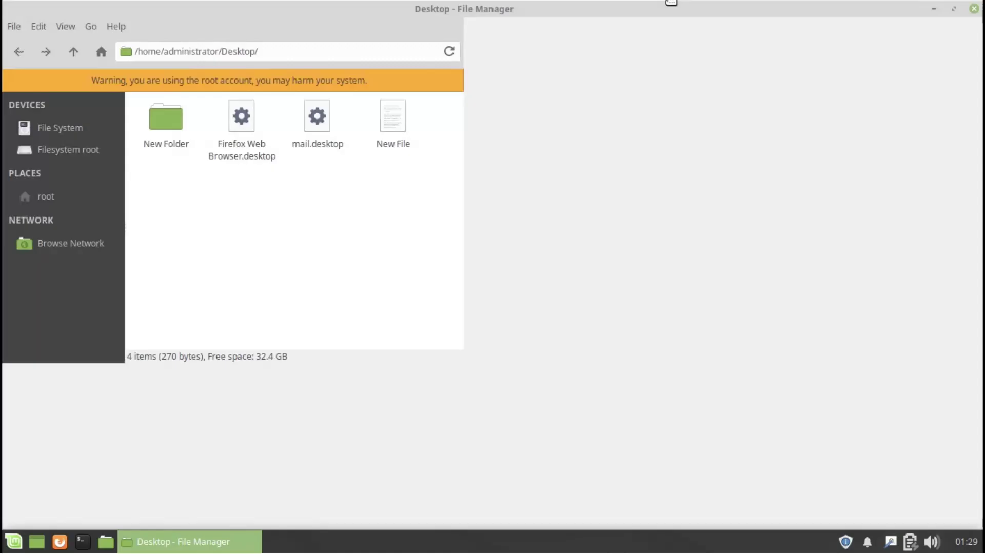
{"action": "left_click", "coordinate": [974, 9]}
Create a Link to Desktop shortcut on the desktop, open it, and close the window.
{"action": "right_click", "coordinate": [540, 250]}
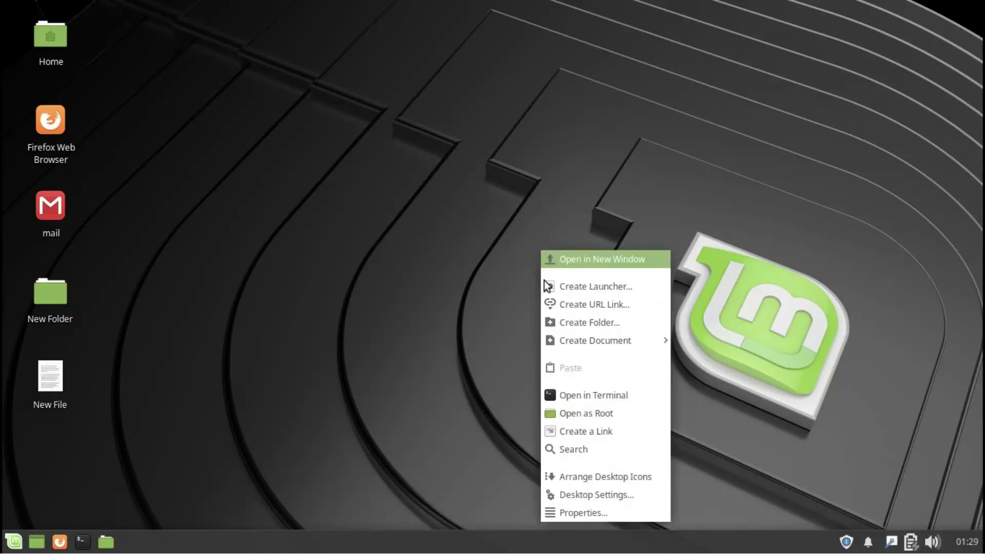
{"action": "left_click", "coordinate": [558, 431]}
{"action": "double_click", "coordinate": [45, 466]}
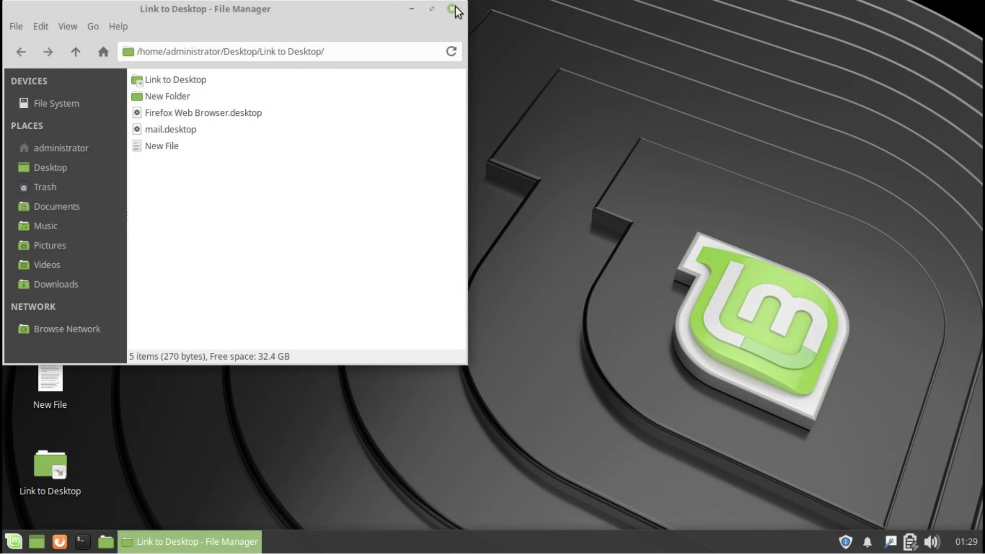
{"action": "left_click", "coordinate": [453, 8]}
Search the Desktop folder for 'New' in the file search tool, then close it.
{"action": "right_click", "coordinate": [462, 148]}
{"action": "left_click", "coordinate": [487, 345]}
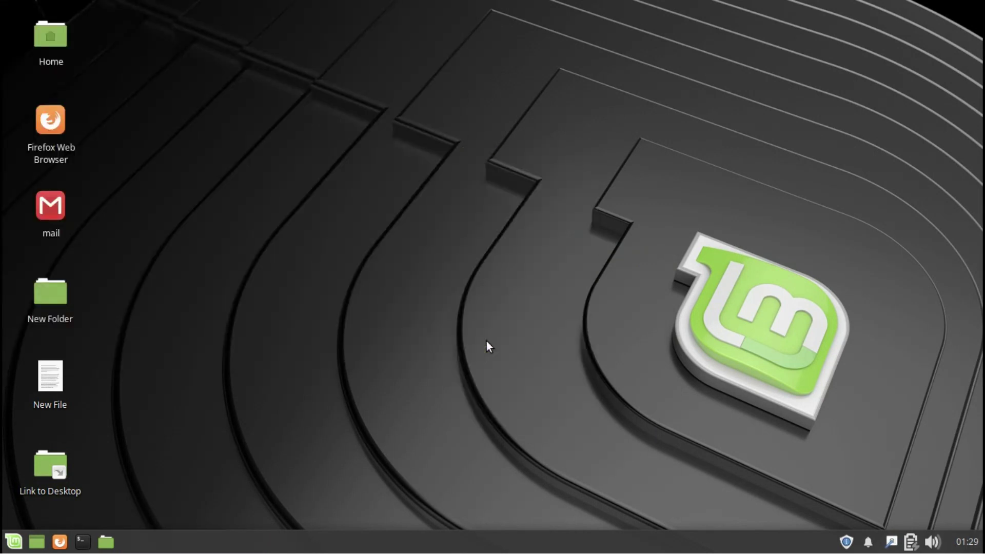
{"action": "left_click", "coordinate": [276, 65]}
{"action": "left_click", "coordinate": [276, 66]}
{"action": "left_click", "coordinate": [462, 70]}
{"action": "type", "text": "New"}
{"action": "key", "text": "Return"}
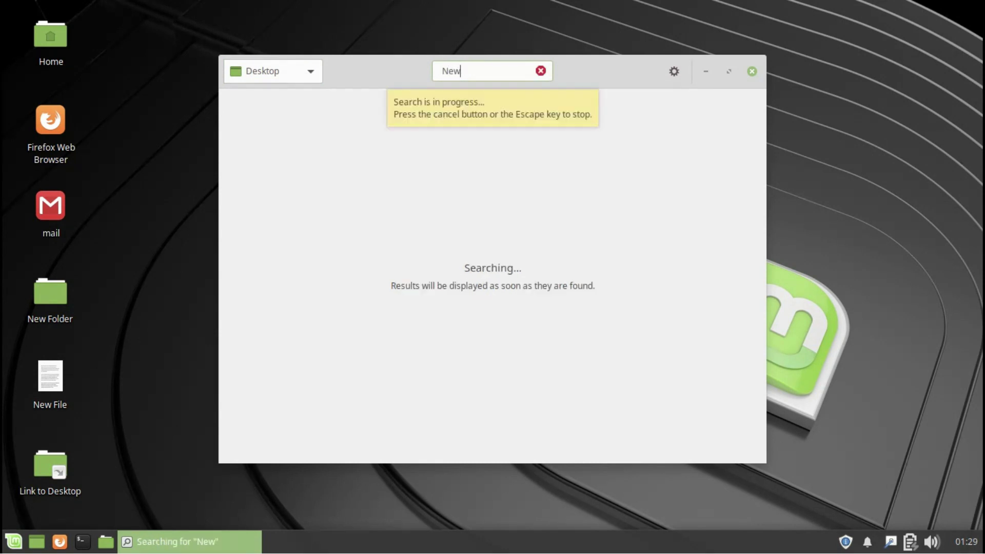
{"action": "left_click", "coordinate": [673, 74]}
{"action": "left_click", "coordinate": [673, 74]}
{"action": "left_click", "coordinate": [752, 72]}
Arrange the desktop icons into a tidy column.
{"action": "right_click", "coordinate": [535, 197]}
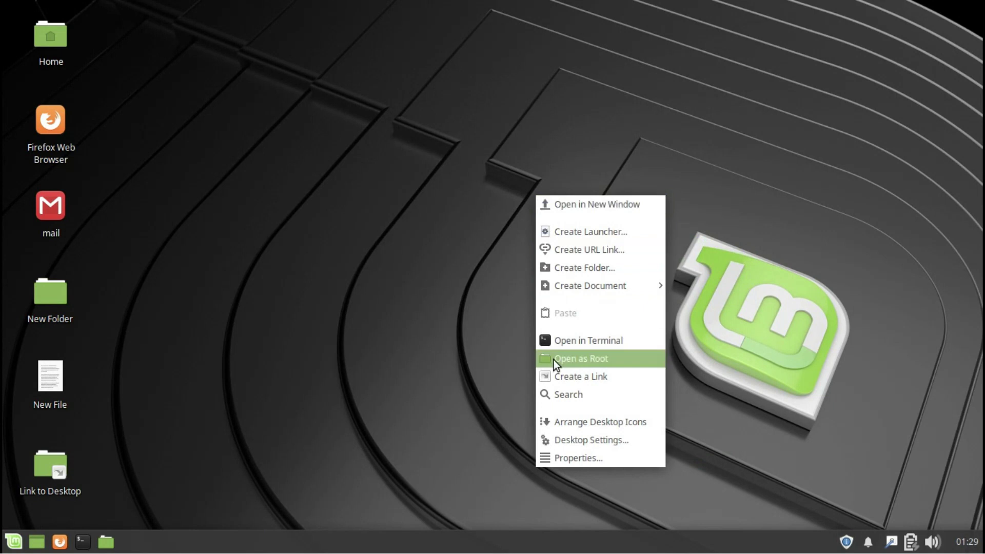
{"action": "left_click", "coordinate": [553, 424]}
{"action": "right_click", "coordinate": [553, 427]}
Set the painted lake reflection as the desktop wallpaper in maximized Desktop Settings.
{"action": "left_click", "coordinate": [566, 400]}
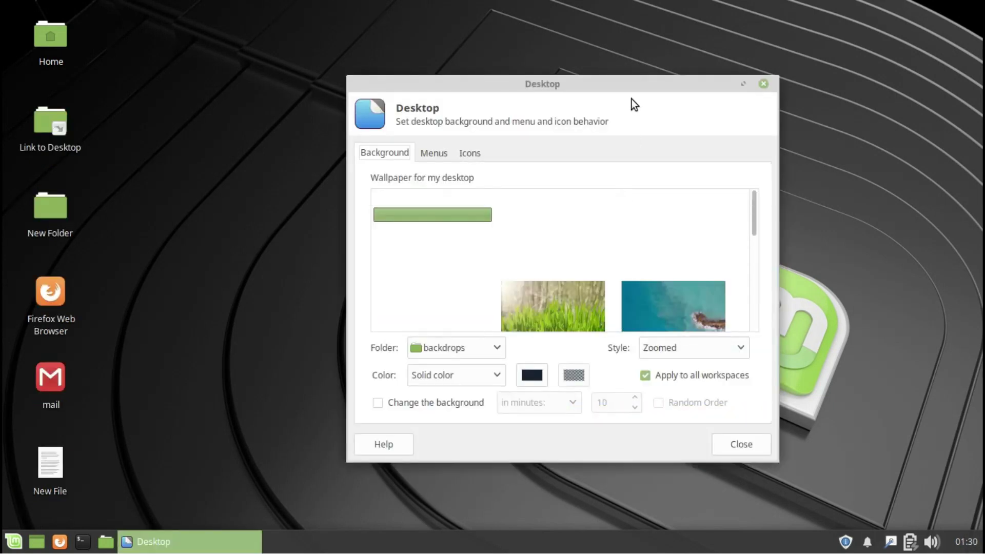
{"action": "double_click", "coordinate": [631, 82]}
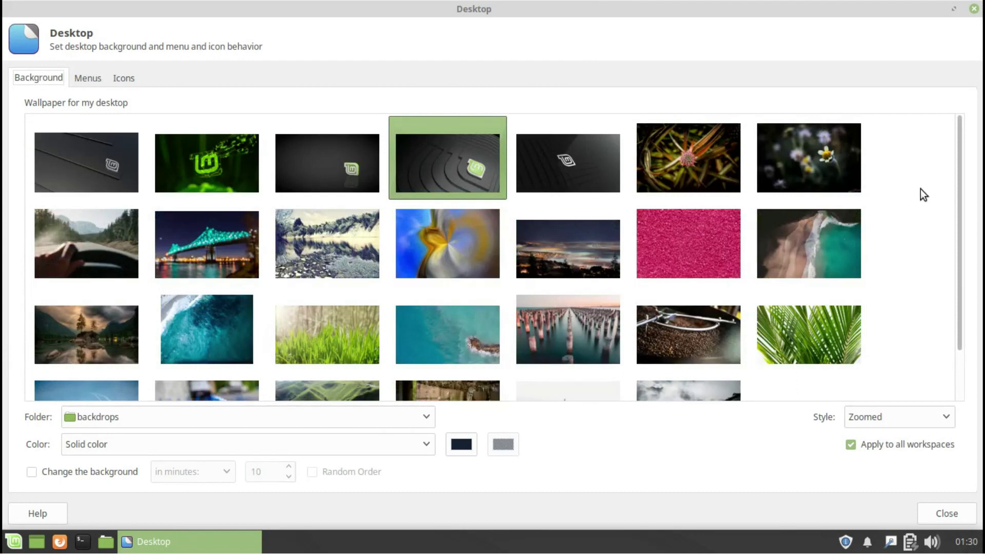
{"action": "left_click_drag", "start_coordinate": [959, 195], "coordinate": [963, 273]}
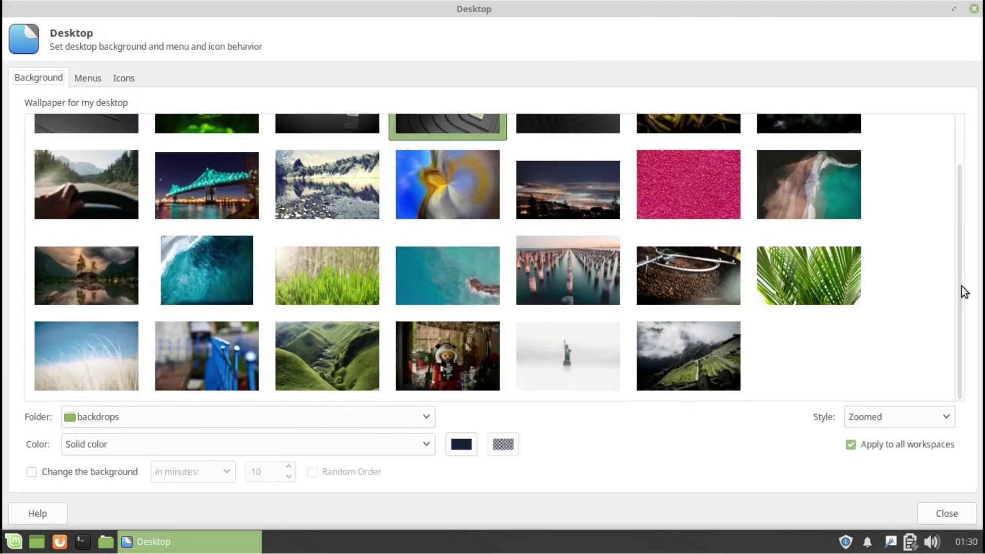
{"action": "left_click", "coordinate": [307, 187]}
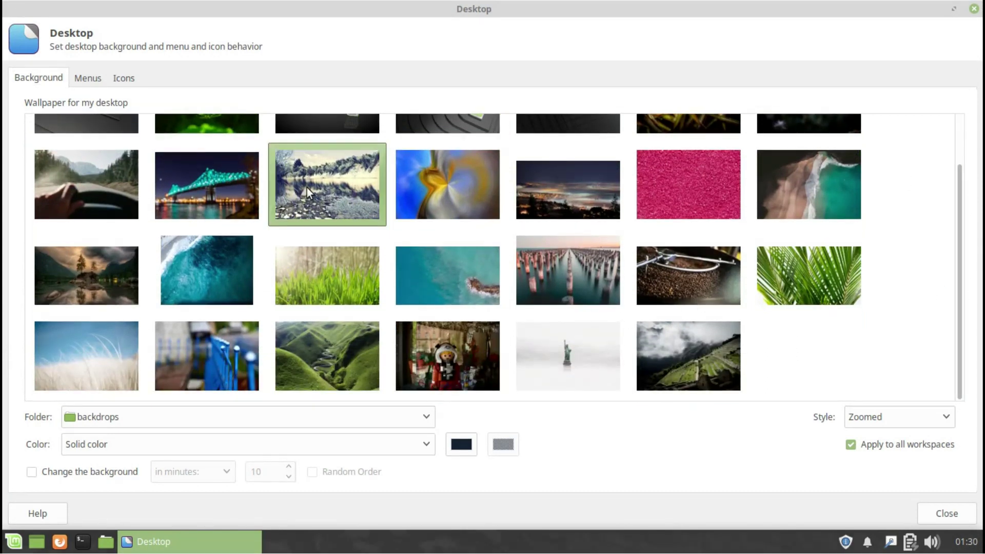
Increase the desktop icon size on the Icons tab and close Desktop Settings.
{"action": "left_click", "coordinate": [86, 78]}
{"action": "left_click", "coordinate": [122, 80]}
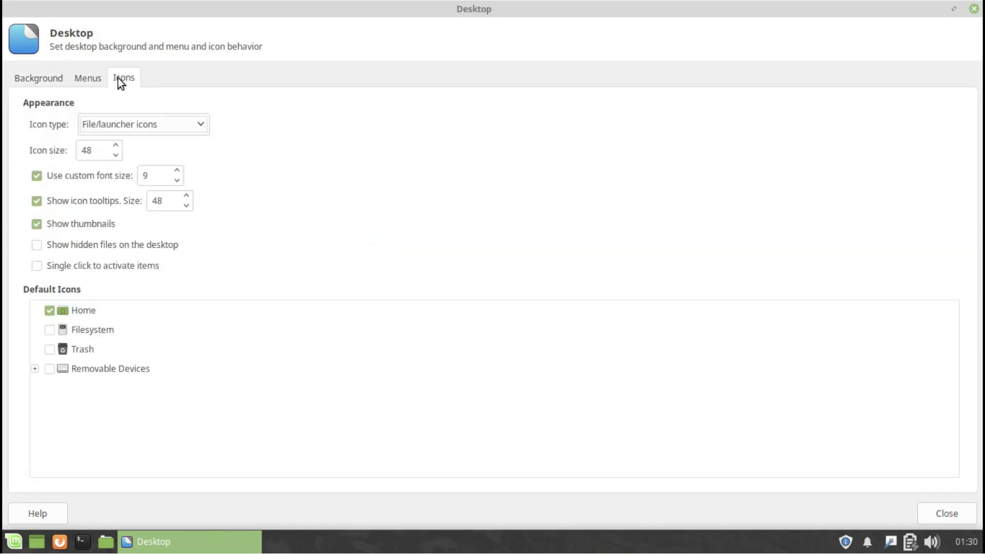
{"action": "left_click", "coordinate": [119, 146]}
{"action": "left_click", "coordinate": [119, 147]}
{"action": "left_click", "coordinate": [119, 146]}
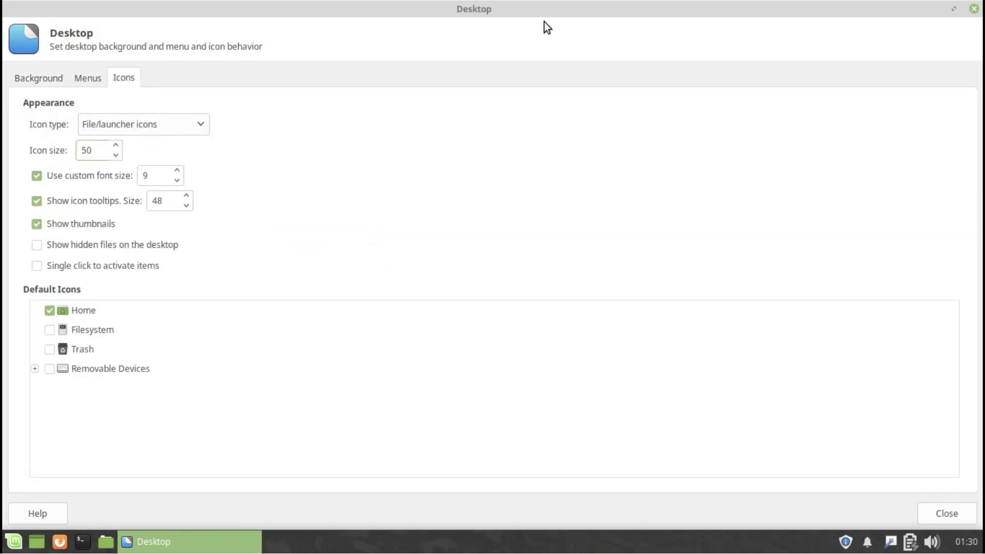
{"action": "left_click", "coordinate": [974, 9]}
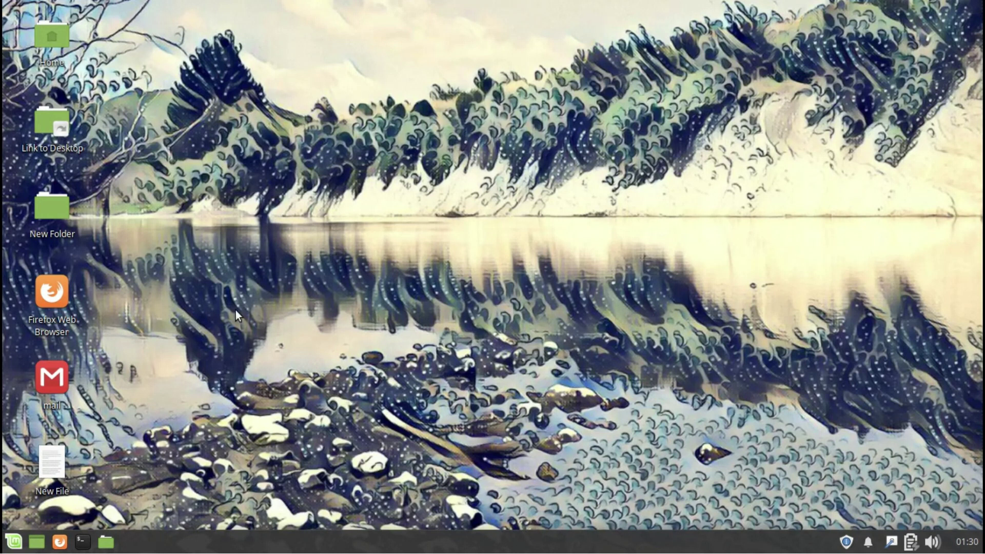
Inspect the Desktop folder Properties' Emblems and Permissions tabs, then close the dialog.
{"action": "right_click", "coordinate": [490, 254]}
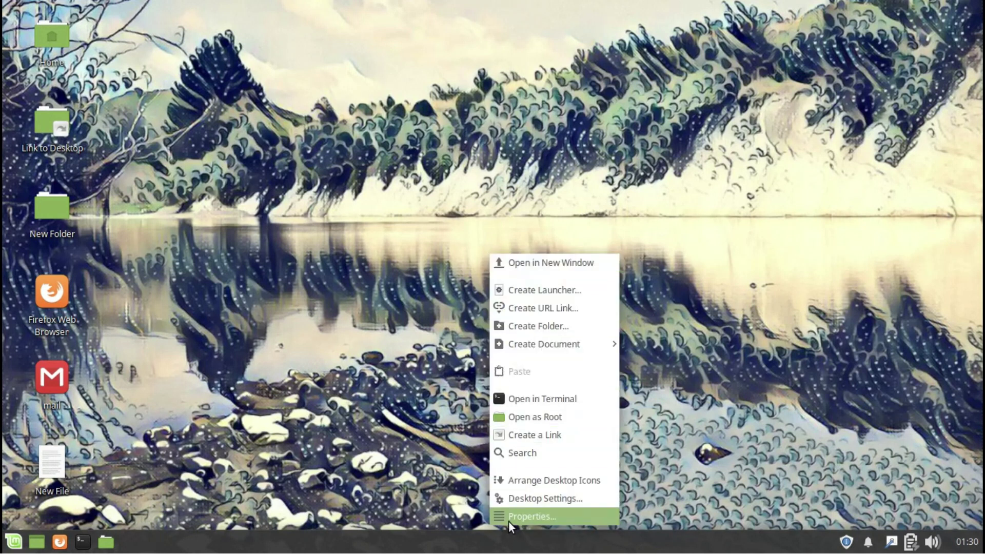
{"action": "left_click", "coordinate": [509, 520]}
{"action": "left_click", "coordinate": [390, 95]}
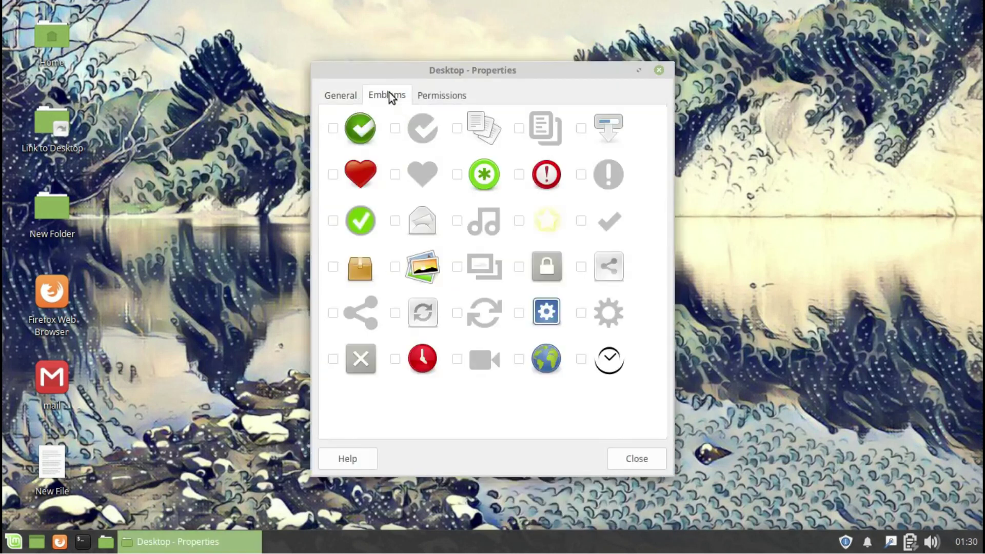
{"action": "left_click", "coordinate": [444, 95]}
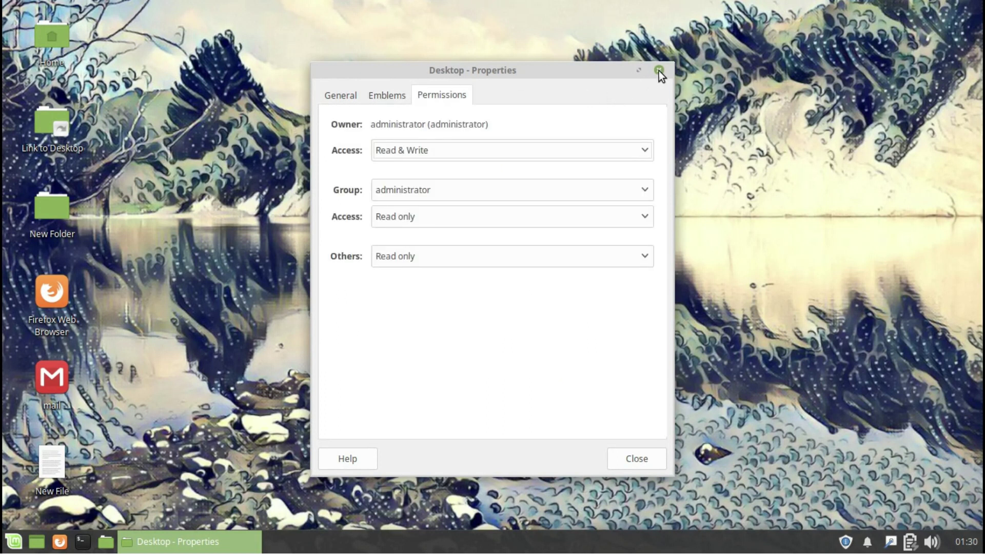
{"action": "left_click", "coordinate": [659, 70]}
{"action": "left_click", "coordinate": [965, 544]}
Look at the panel's clipboard history, power options and network menu.
{"action": "left_click", "coordinate": [965, 547]}
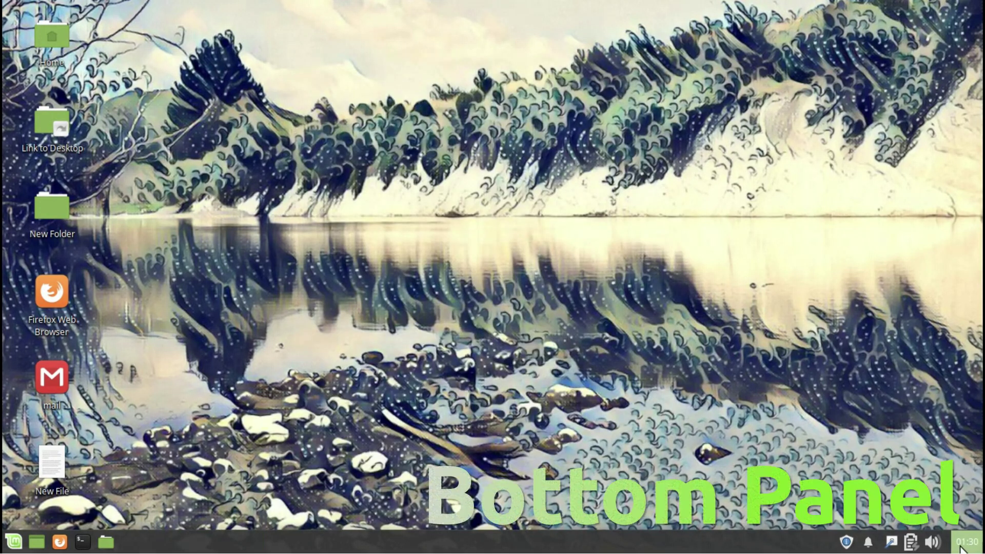
{"action": "left_click", "coordinate": [912, 543]}
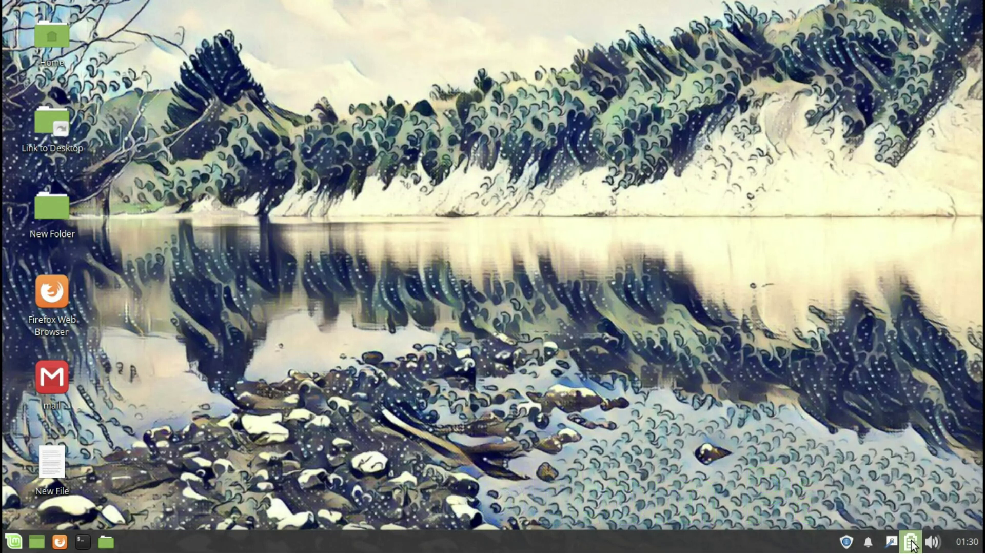
{"action": "left_click", "coordinate": [892, 542]}
Turn on Do not disturb in the notifications applet and launch Update Manager from the tray.
{"action": "left_click", "coordinate": [869, 543]}
{"action": "left_click", "coordinate": [923, 435]}
{"action": "left_click", "coordinate": [869, 542]}
{"action": "left_click", "coordinate": [846, 542]}
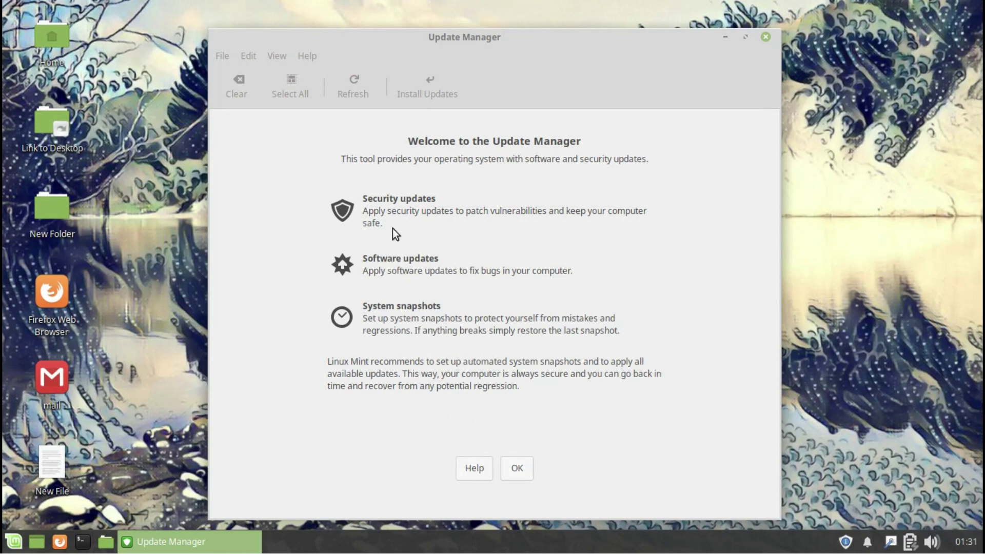
Dismiss Update Manager's welcome page and view the panel's About information.
{"action": "left_click", "coordinate": [516, 467]}
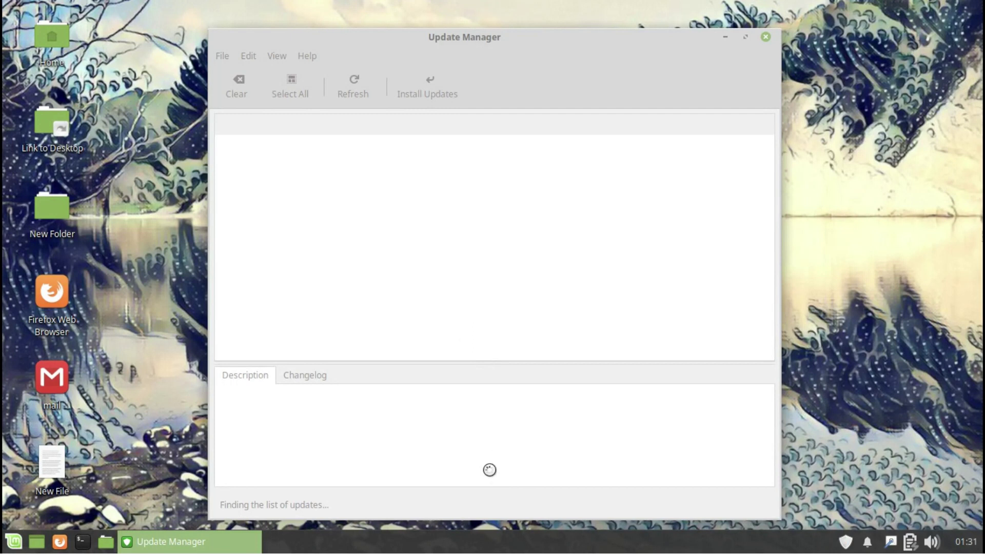
{"action": "right_click", "coordinate": [507, 543]}
{"action": "mouse_move", "coordinate": [534, 538]}
{"action": "left_click", "coordinate": [616, 545]}
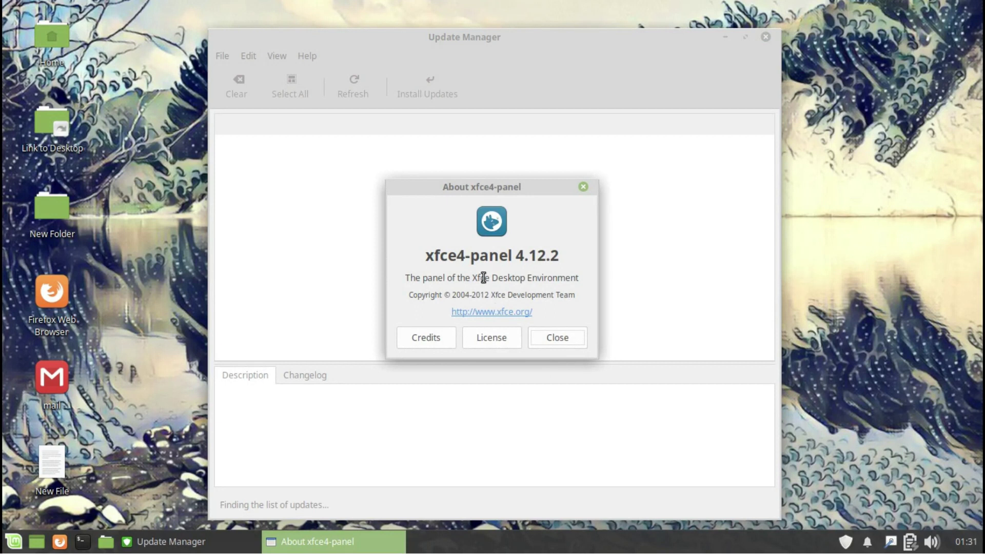
{"action": "left_click", "coordinate": [558, 339]}
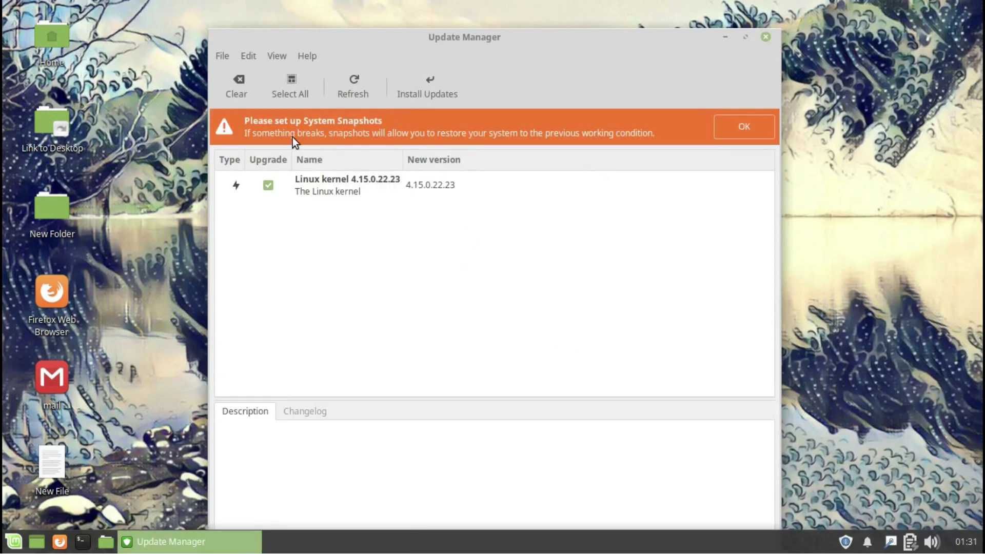
Start snapshot setup with the administrator password, then close the Timeshift wizard.
{"action": "left_click", "coordinate": [763, 126]}
{"action": "type", "text": "••••••"}
{"action": "key", "text": "Return"}
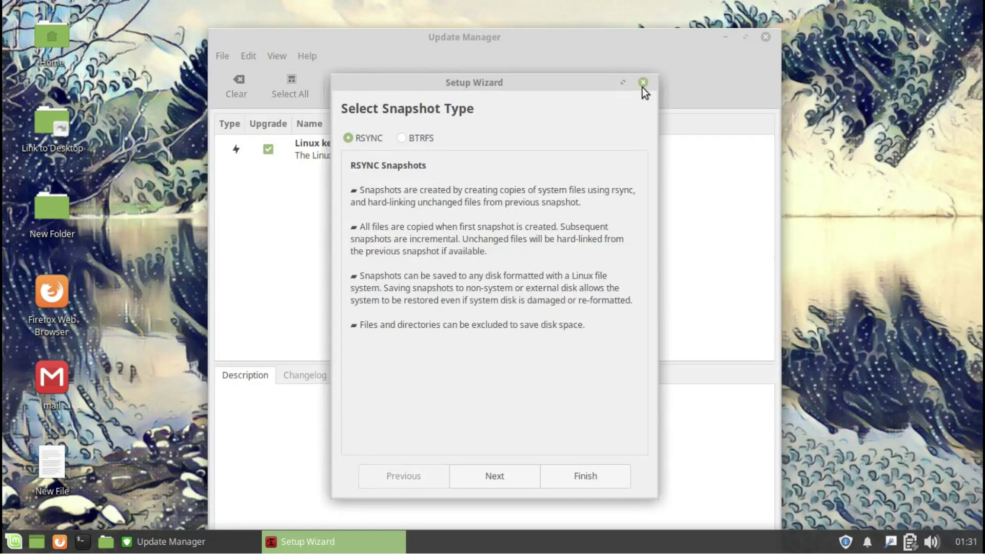
{"action": "left_click", "coordinate": [643, 83]}
{"action": "left_click", "coordinate": [769, 61]}
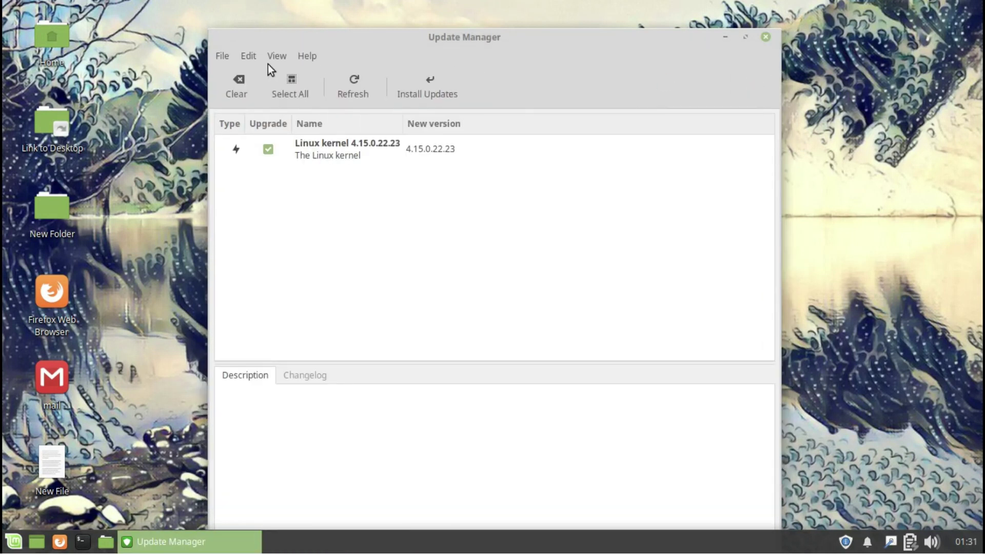
View Update Manager's About dialog and close it.
{"action": "left_click", "coordinate": [308, 56]}
{"action": "left_click", "coordinate": [330, 135]}
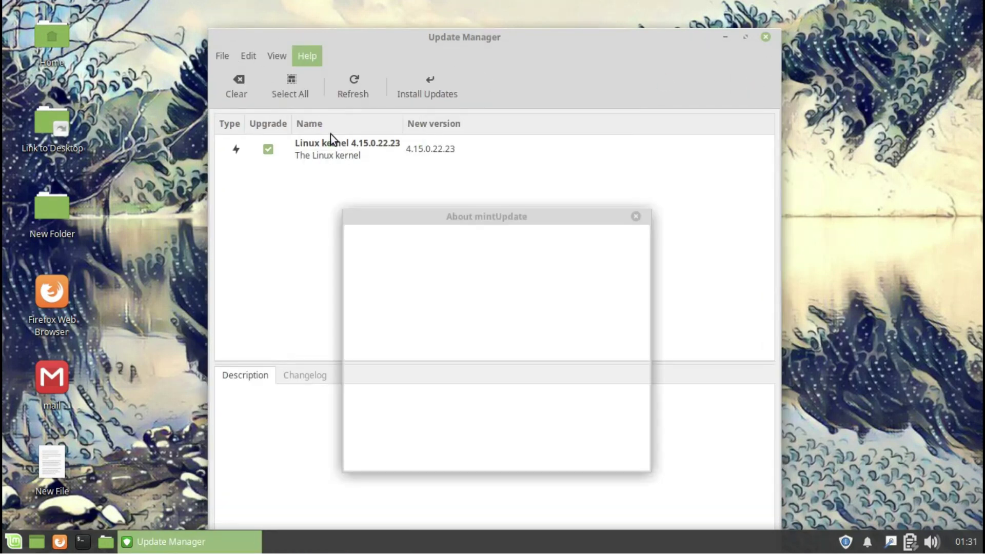
{"action": "left_click", "coordinate": [635, 217]}
{"action": "left_click", "coordinate": [276, 57]}
Browse the Levels, Auto-refresh, Blacklist and Auto-upgrade preference tabs, then apply with the admin password.
{"action": "mouse_move", "coordinate": [260, 56]}
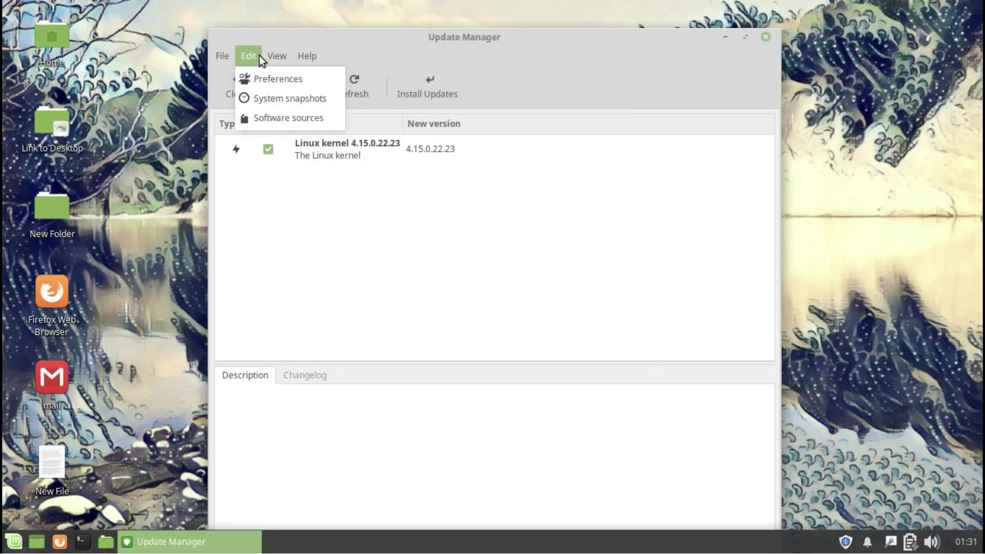
{"action": "left_click", "coordinate": [255, 80]}
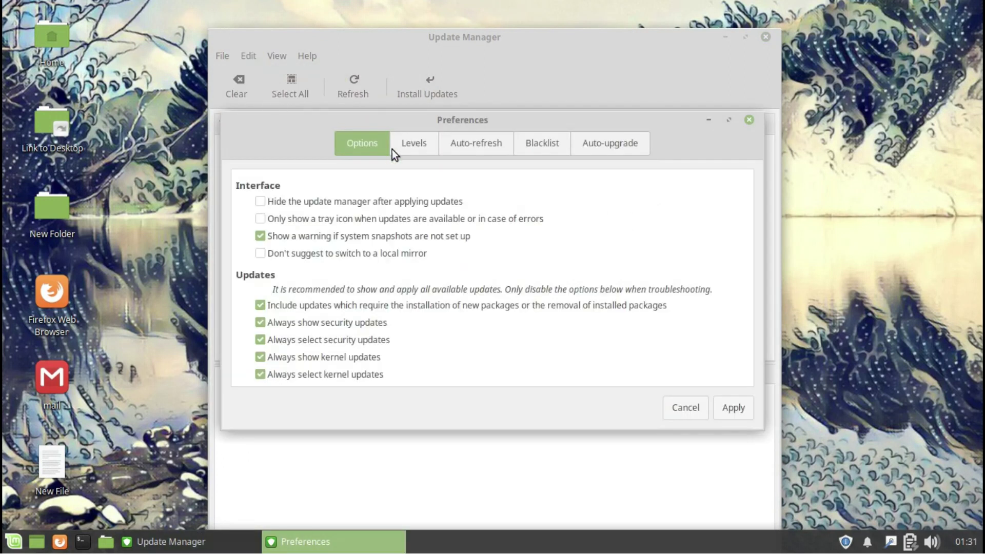
{"action": "left_click", "coordinate": [414, 146]}
{"action": "left_click", "coordinate": [488, 143]}
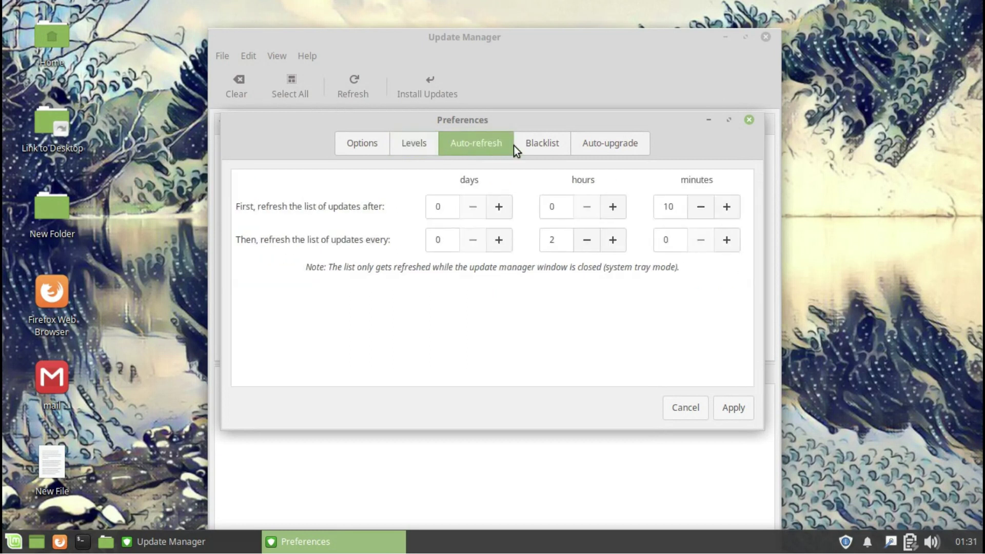
{"action": "left_click", "coordinate": [536, 141]}
{"action": "left_click", "coordinate": [608, 144]}
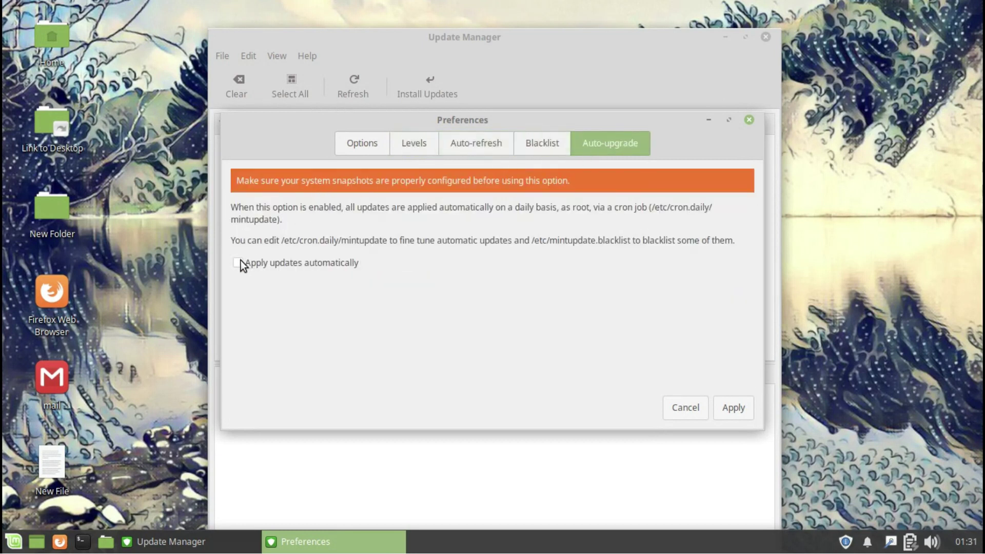
{"action": "left_click", "coordinate": [728, 407]}
{"action": "type", "text": "*****"}
{"action": "key", "text": "Return"}
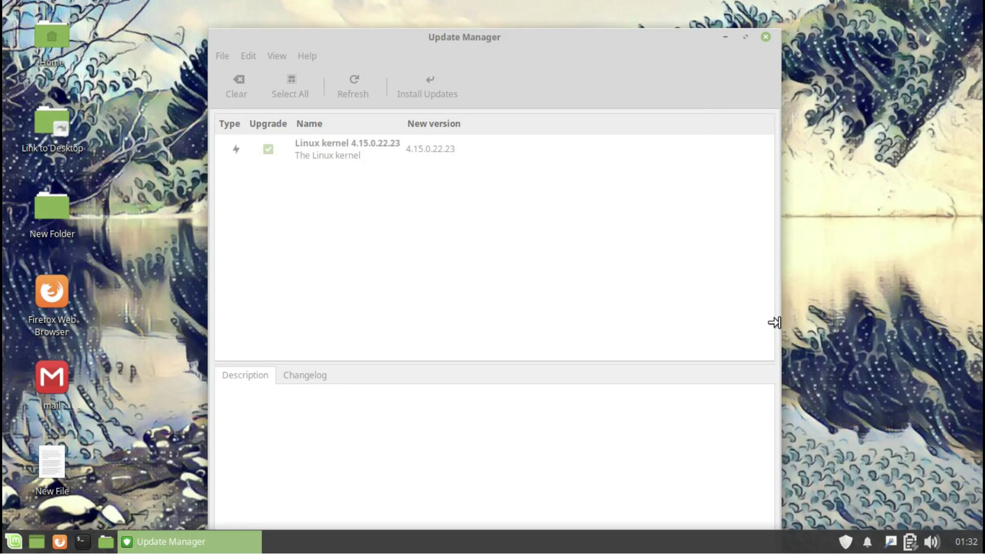
Bring up Log Out from the panel and cancel it, then view the panel's online documentation.
{"action": "right_click", "coordinate": [497, 540]}
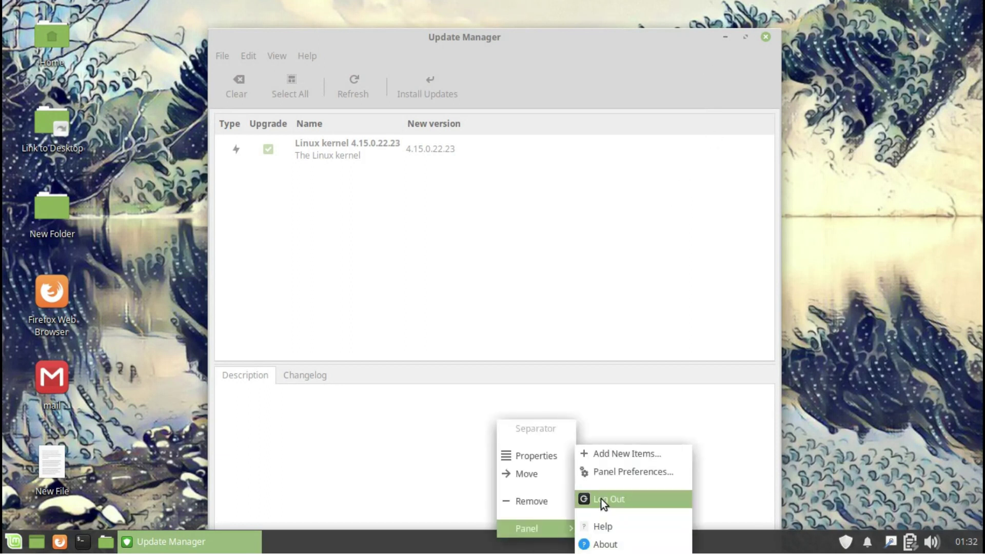
{"action": "left_click", "coordinate": [601, 499]}
{"action": "left_click", "coordinate": [555, 367]}
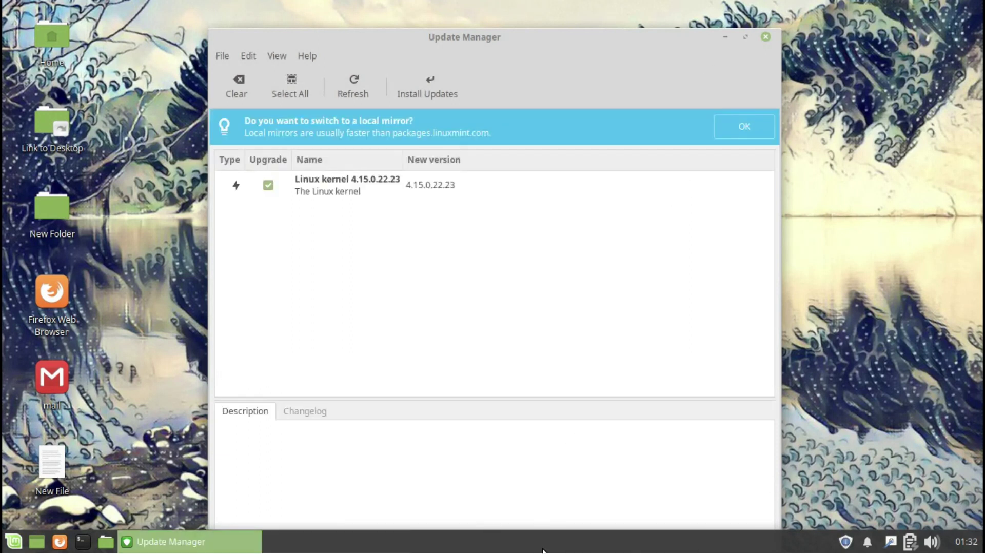
{"action": "right_click", "coordinate": [545, 547]}
{"action": "mouse_move", "coordinate": [546, 549]}
{"action": "left_click", "coordinate": [643, 526]}
{"action": "left_click", "coordinate": [582, 345]}
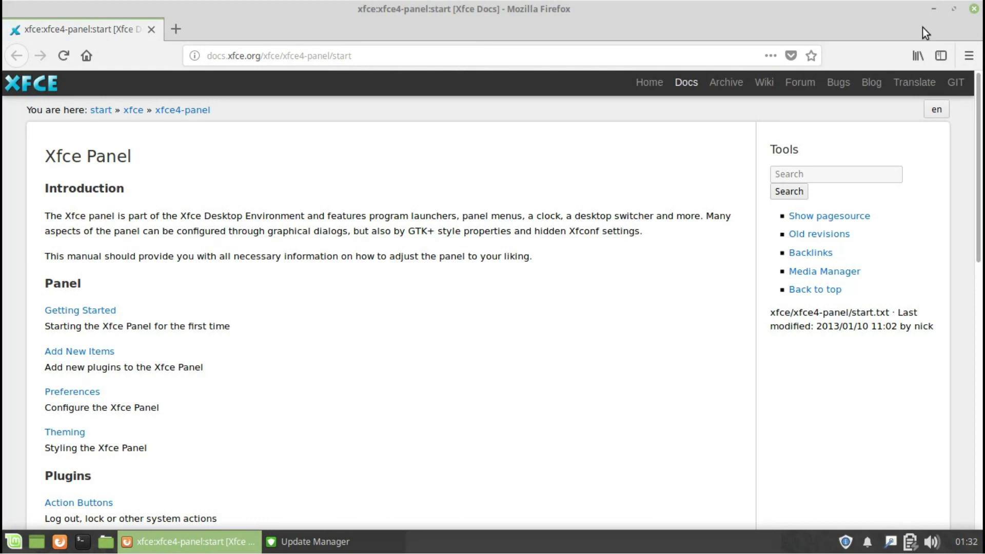
{"action": "left_click", "coordinate": [974, 9]}
Accept switching to the faster local mirror, authenticating with the administrator password.
{"action": "left_click", "coordinate": [744, 126]}
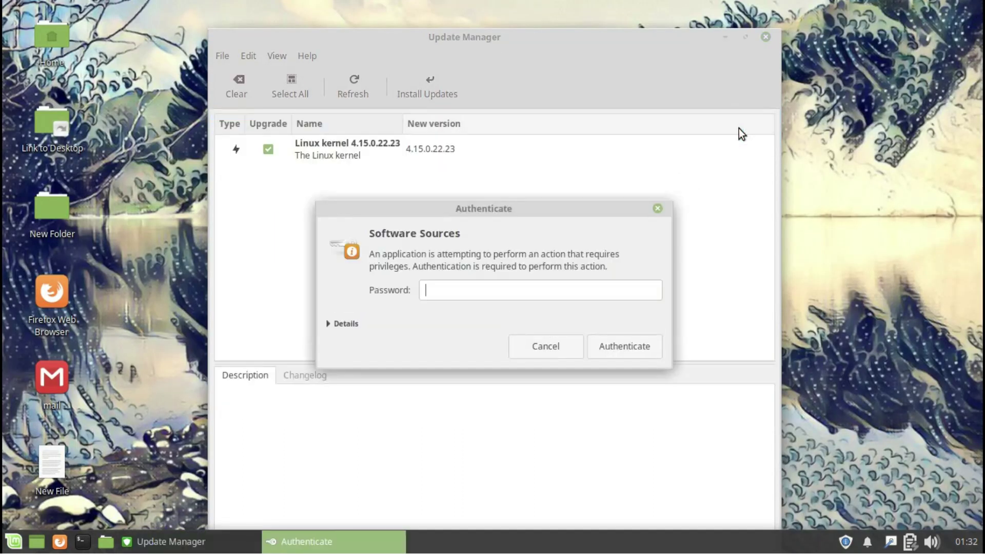
{"action": "type", "text": "*****"}
{"action": "key", "text": "Return"}
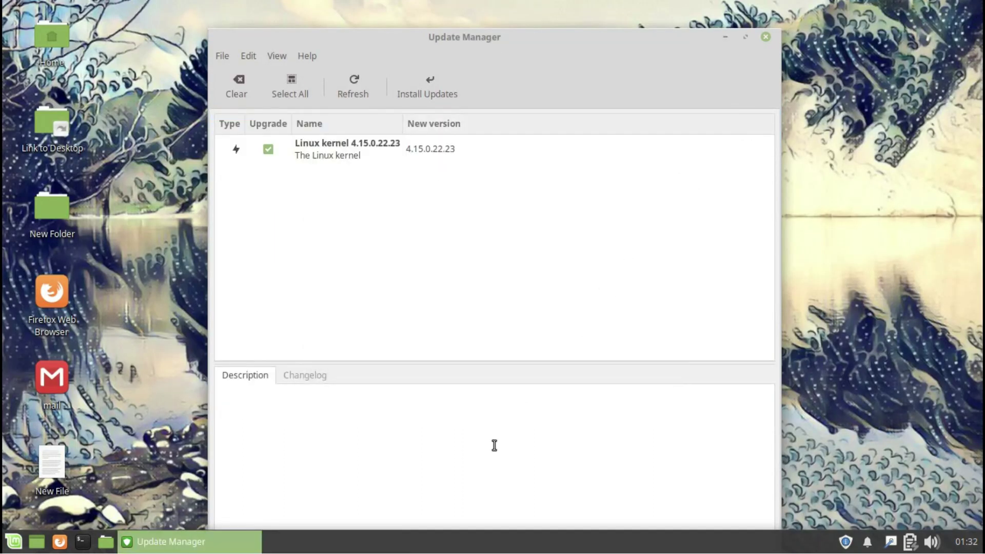
Set the Main mirror to Truenetwork and apply it.
{"action": "left_click", "coordinate": [498, 180]}
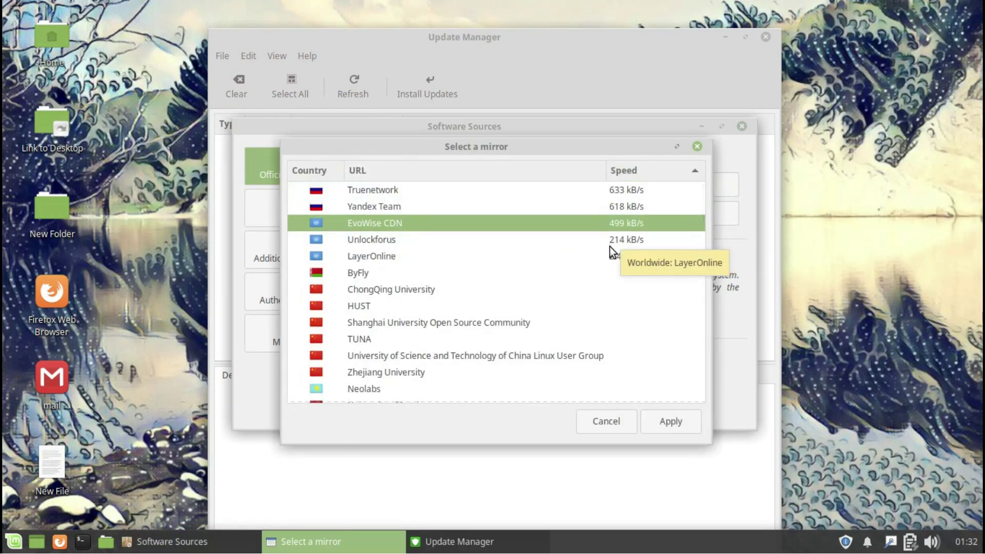
{"action": "left_click", "coordinate": [485, 190]}
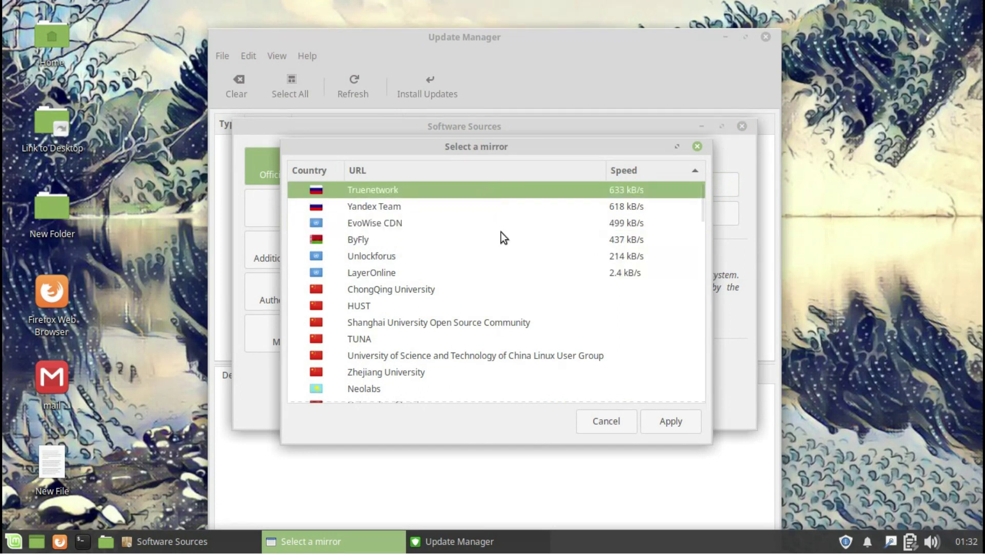
{"action": "left_click", "coordinate": [664, 420]}
Set the Base mirror to mirror.yandex.ru, apply it, and close Software Sources.
{"action": "left_click", "coordinate": [541, 250]}
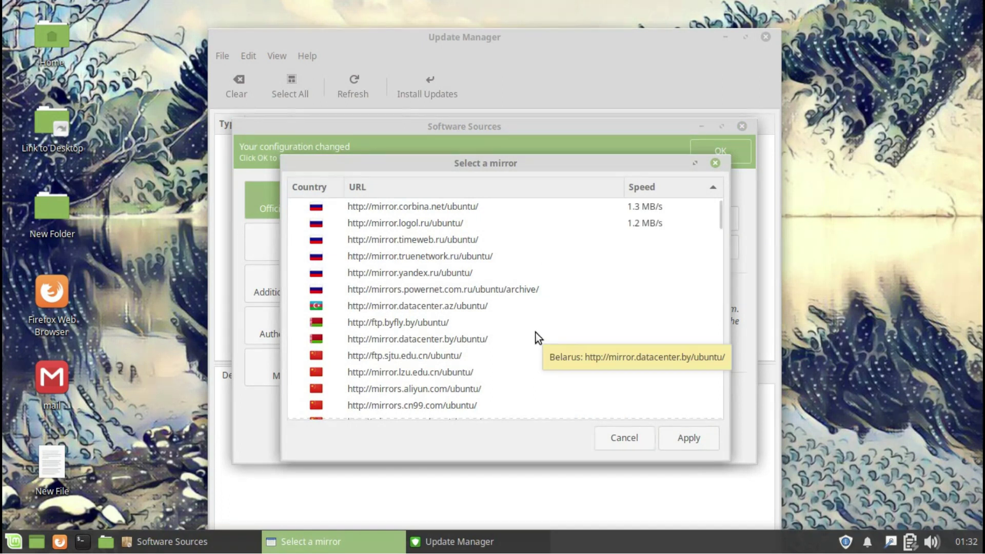
{"action": "left_click", "coordinate": [436, 205]}
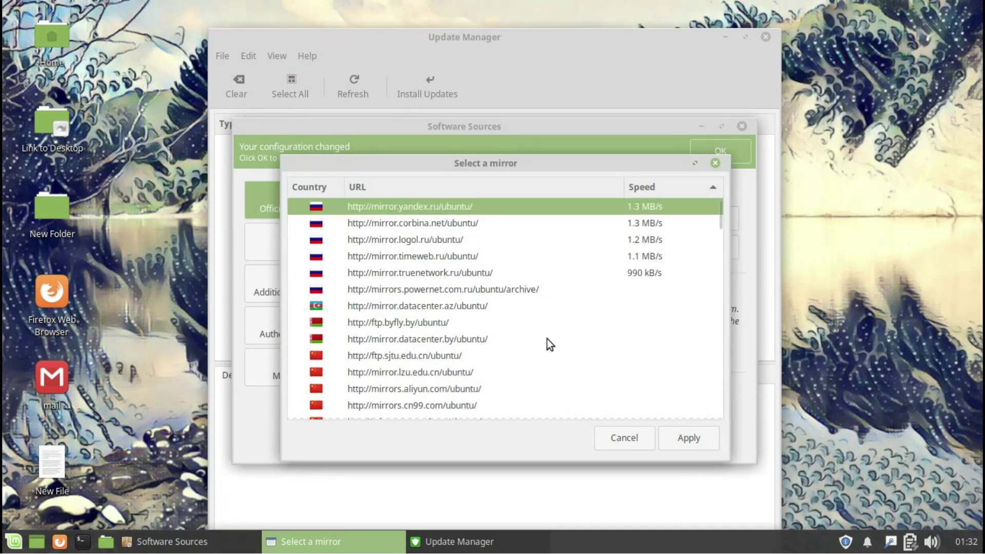
{"action": "left_click", "coordinate": [685, 442]}
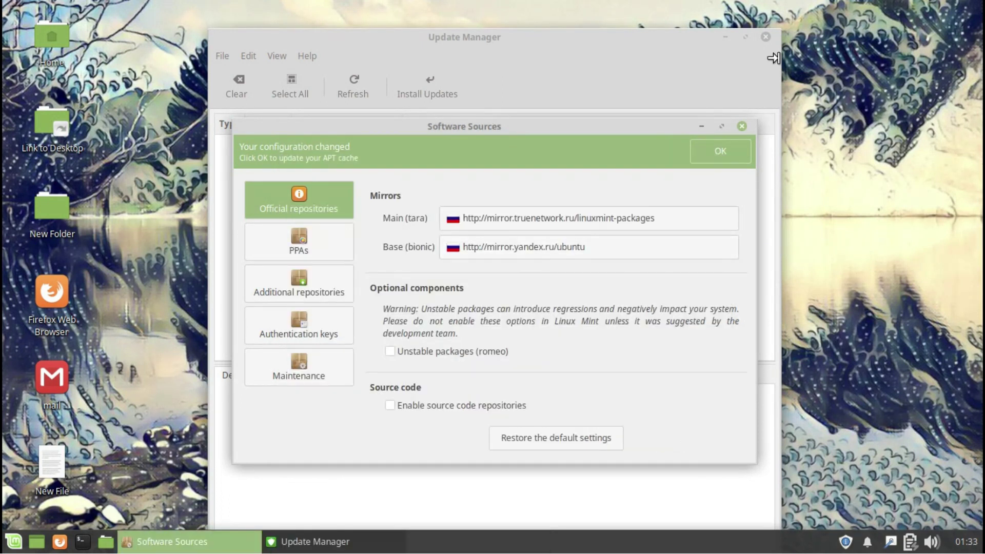
{"action": "left_click", "coordinate": [742, 126]}
Close Update Manager and review the Panel Preferences appearance and items tabs.
{"action": "left_click", "coordinate": [766, 38]}
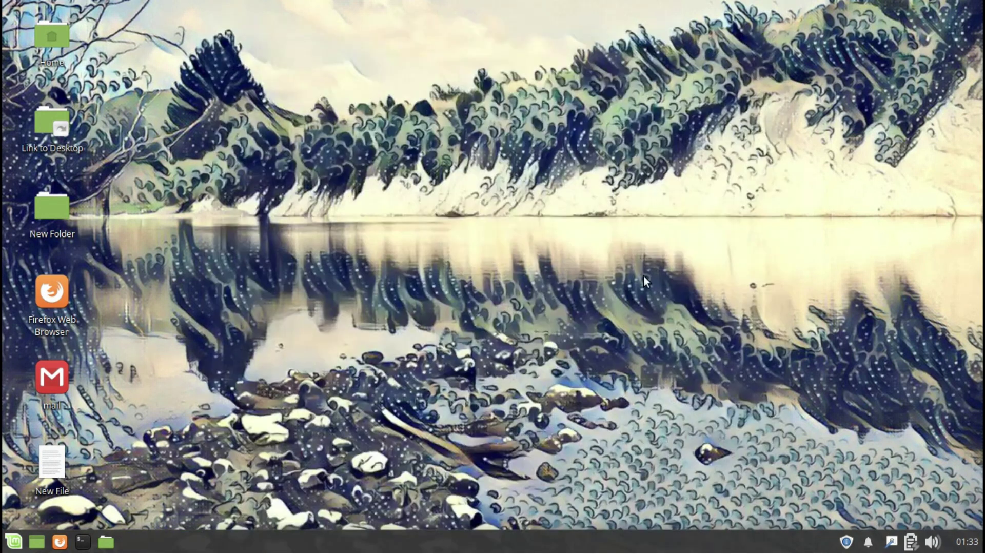
{"action": "right_click", "coordinate": [502, 551]}
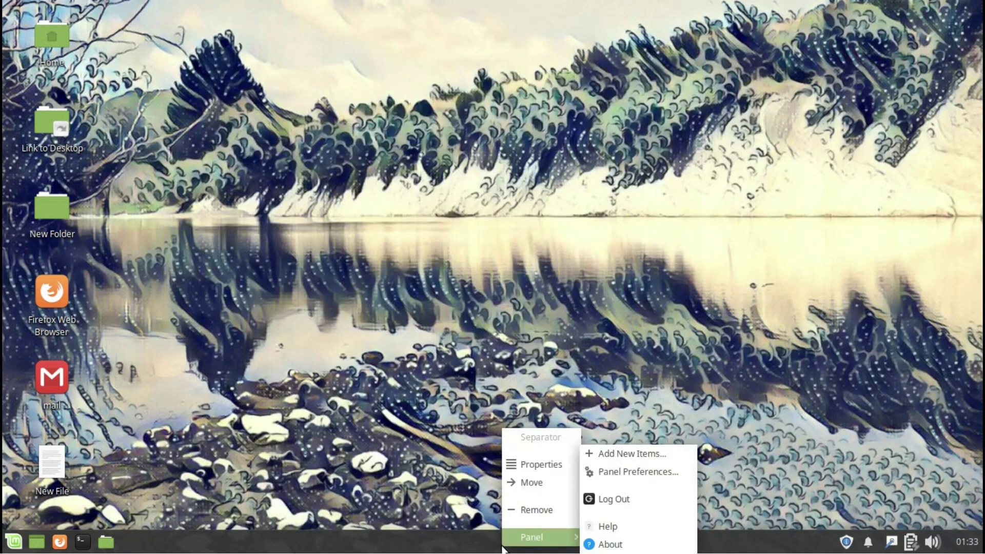
{"action": "left_click", "coordinate": [598, 472]}
{"action": "left_click", "coordinate": [451, 189]}
{"action": "left_click", "coordinate": [493, 193]}
{"action": "left_click", "coordinate": [598, 82]}
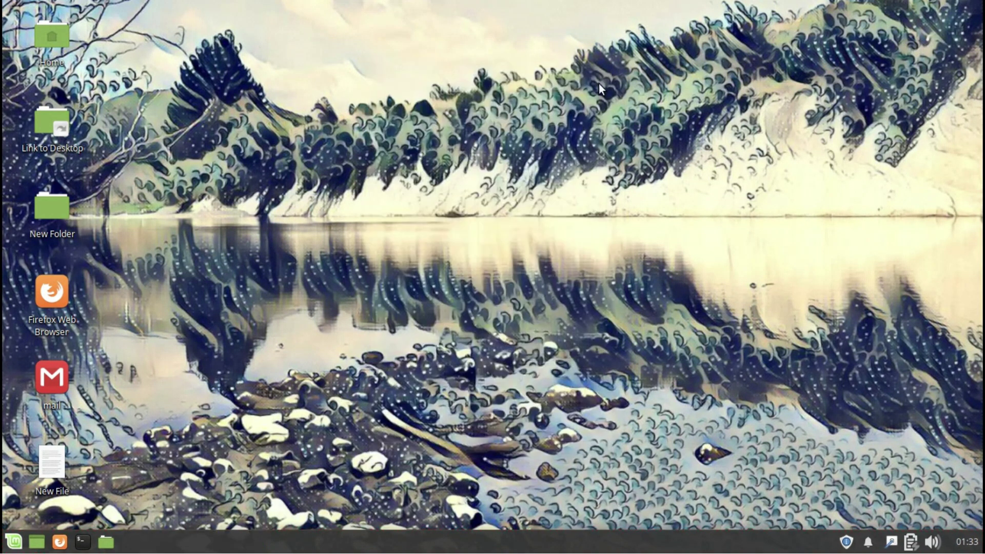
Browse the Add New Items plugin list in a maximized window, then close it.
{"action": "right_click", "coordinate": [496, 534]}
{"action": "mouse_move", "coordinate": [609, 529]}
{"action": "left_click", "coordinate": [620, 448]}
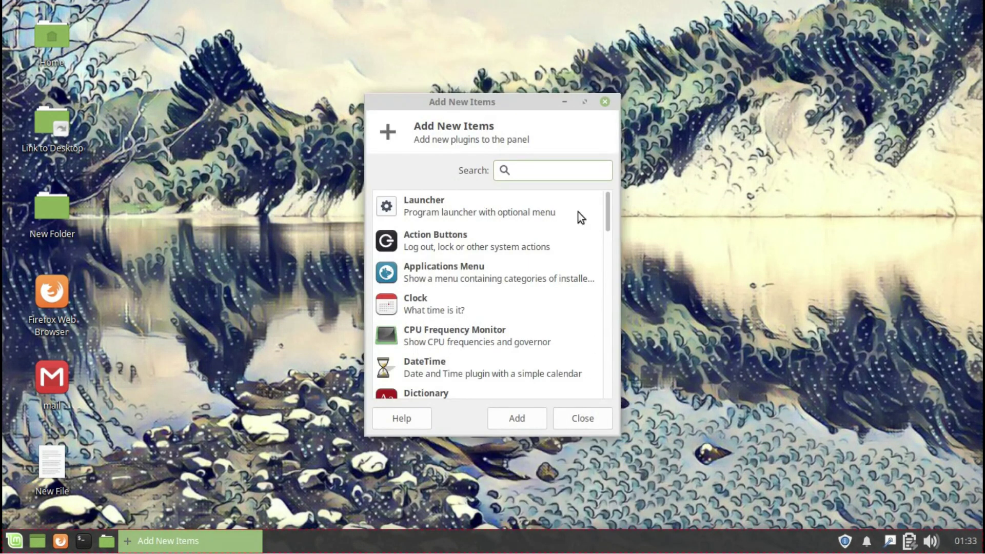
{"action": "left_click_drag", "start_coordinate": [533, 102], "coordinate": [513, 1]}
{"action": "left_click_drag", "start_coordinate": [971, 180], "coordinate": [977, 443]}
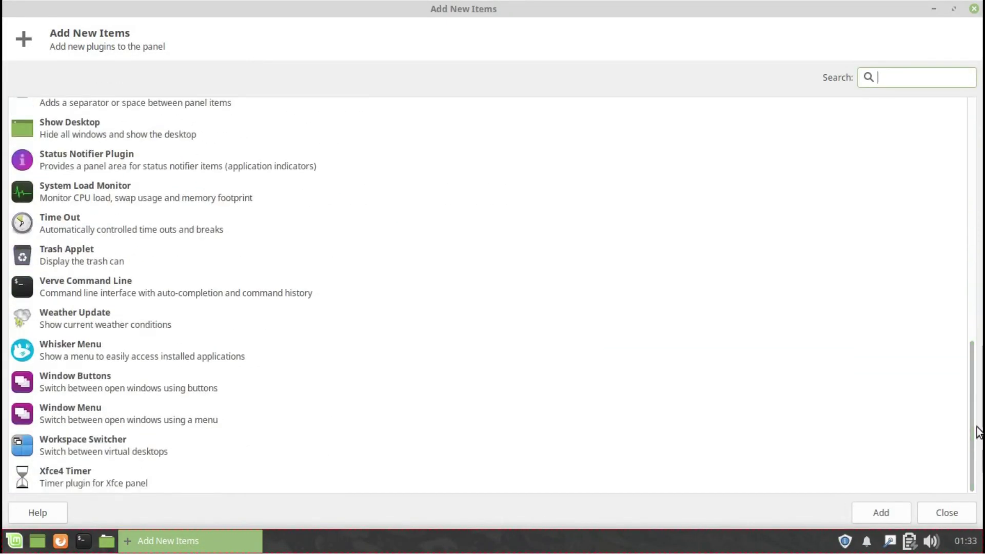
{"action": "left_click", "coordinate": [974, 9]}
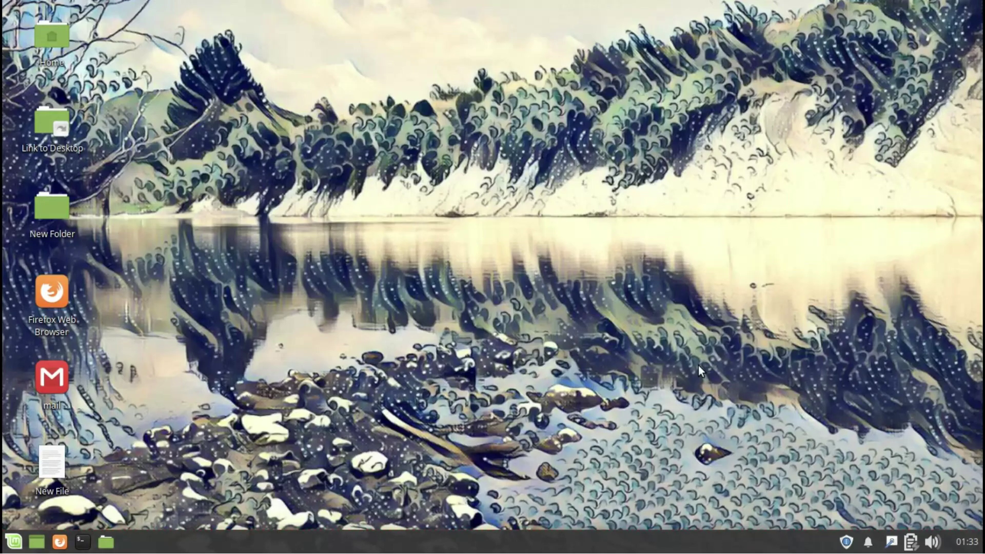
Check the separator's properties, then open the file manager on the home folder.
{"action": "right_click", "coordinate": [551, 547]}
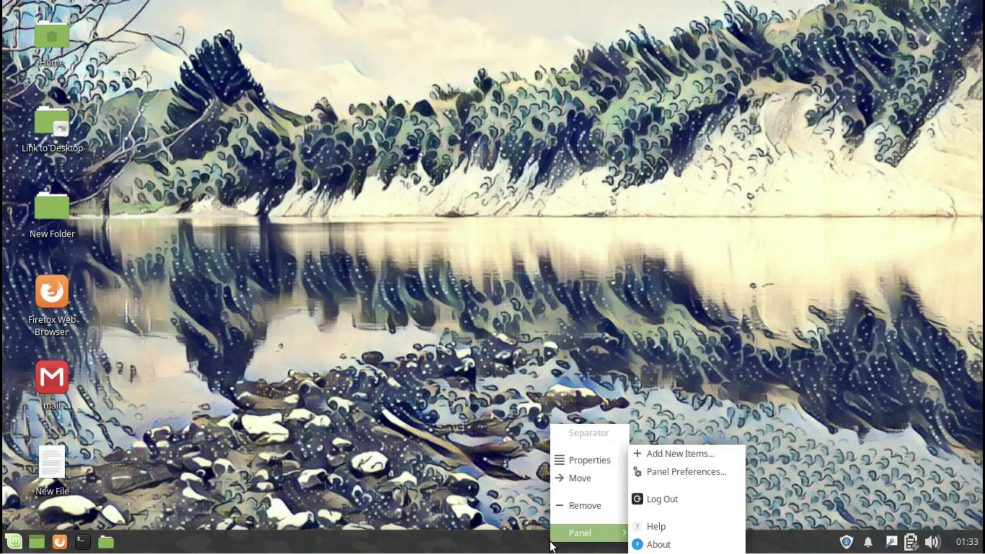
{"action": "left_click", "coordinate": [564, 461]}
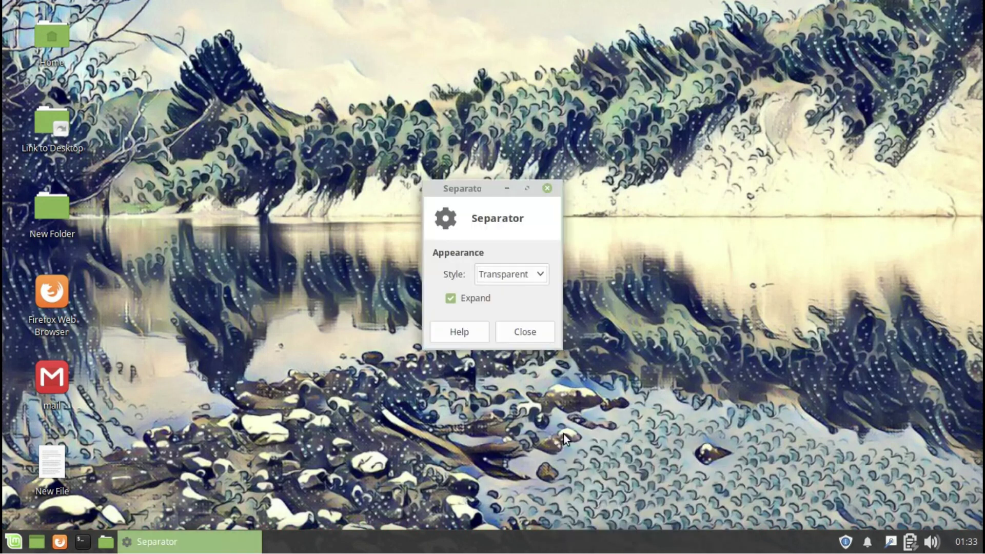
{"action": "left_click", "coordinate": [500, 340]}
{"action": "left_click", "coordinate": [109, 543]}
Open a terminal and Firefox, show the desktop, then bring Firefox back.
{"action": "left_click", "coordinate": [82, 542]}
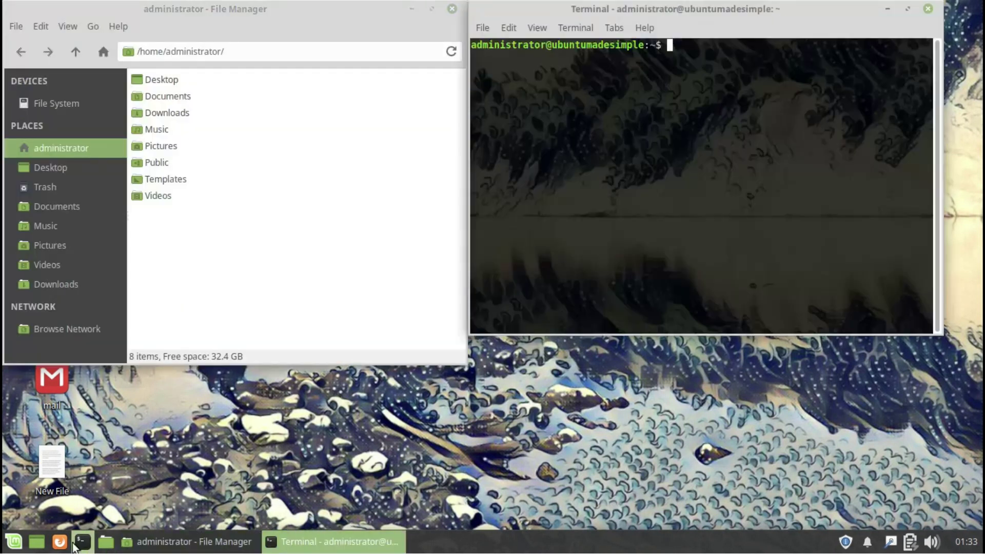
{"action": "left_click", "coordinate": [60, 542]}
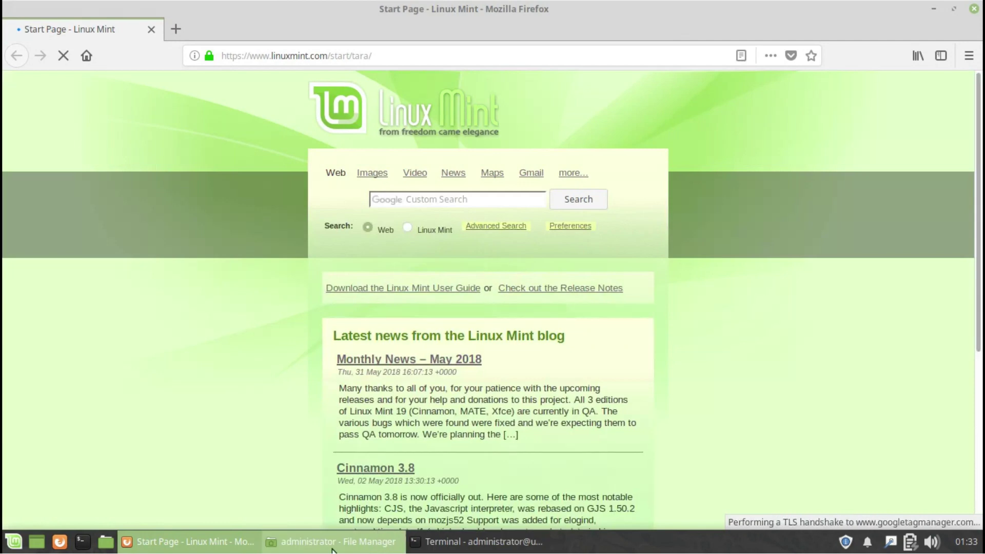
{"action": "left_click", "coordinate": [36, 541]}
{"action": "left_click", "coordinate": [169, 542]}
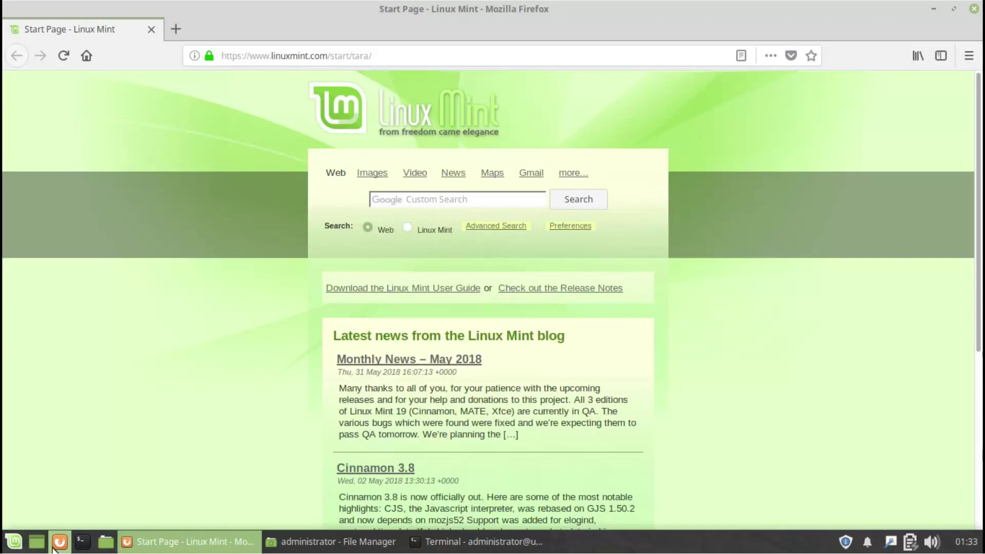
Close Firefox, the terminal and the file manager from their taskbar window menus.
{"action": "right_click", "coordinate": [190, 539]}
{"action": "left_click", "coordinate": [190, 522]}
{"action": "right_click", "coordinate": [286, 548]}
{"action": "left_click", "coordinate": [305, 522]}
{"action": "right_click", "coordinate": [221, 542]}
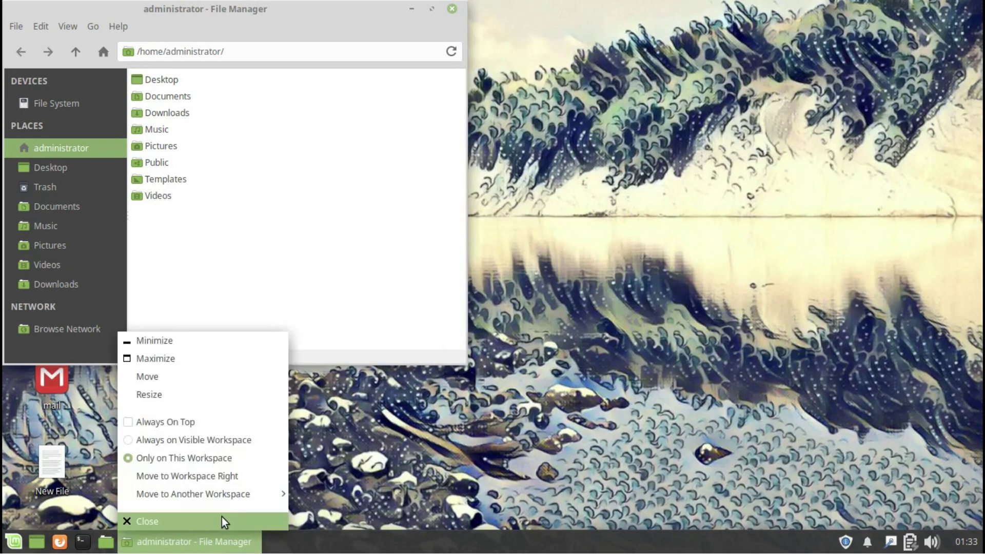
{"action": "left_click", "coordinate": [225, 522]}
Remove the terminal launcher from the panel and confirm.
{"action": "right_click", "coordinate": [83, 542]}
{"action": "left_click", "coordinate": [86, 510]}
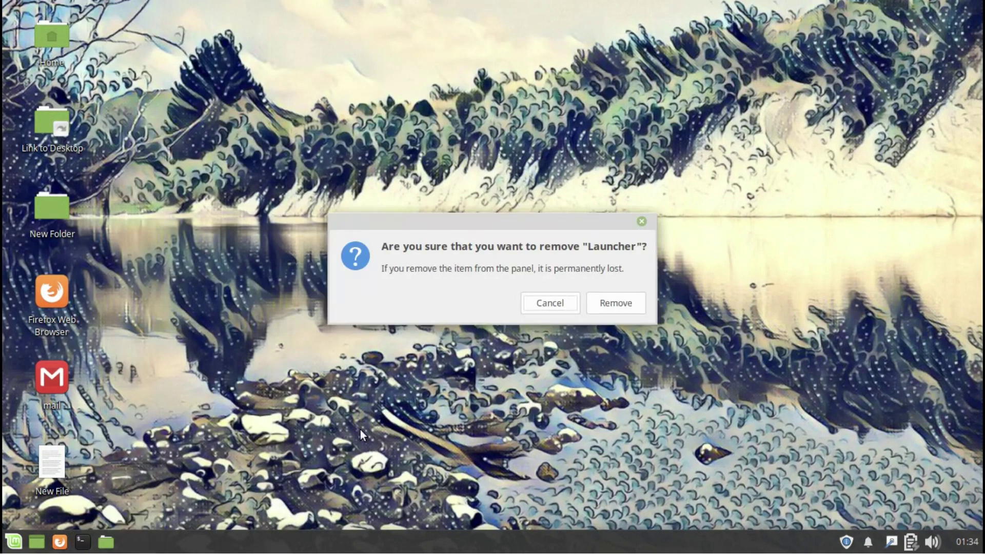
{"action": "left_click", "coordinate": [616, 303]}
Open and close the Whisker Menu and dismiss its panel context menu.
{"action": "left_click", "coordinate": [13, 542]}
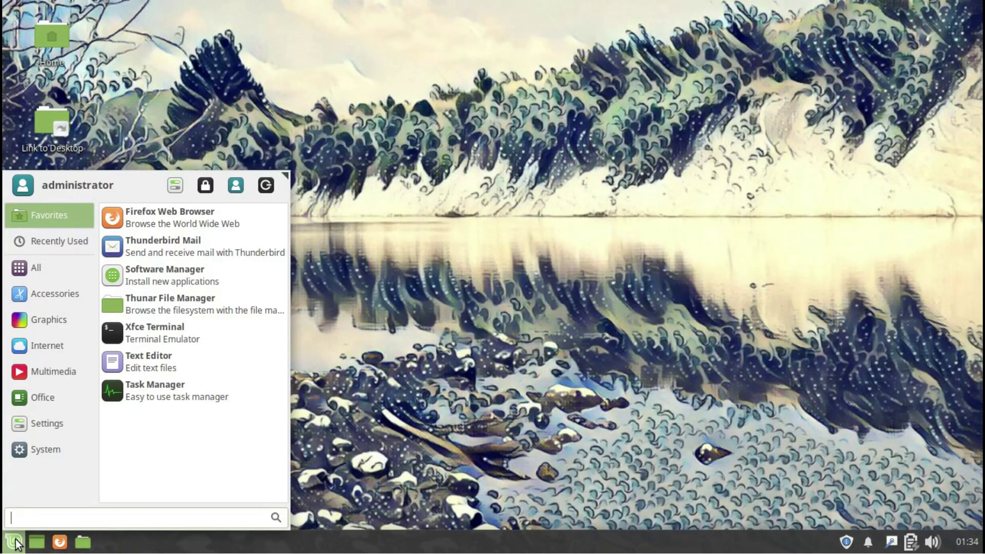
{"action": "left_click", "coordinate": [13, 541]}
{"action": "right_click", "coordinate": [14, 541]}
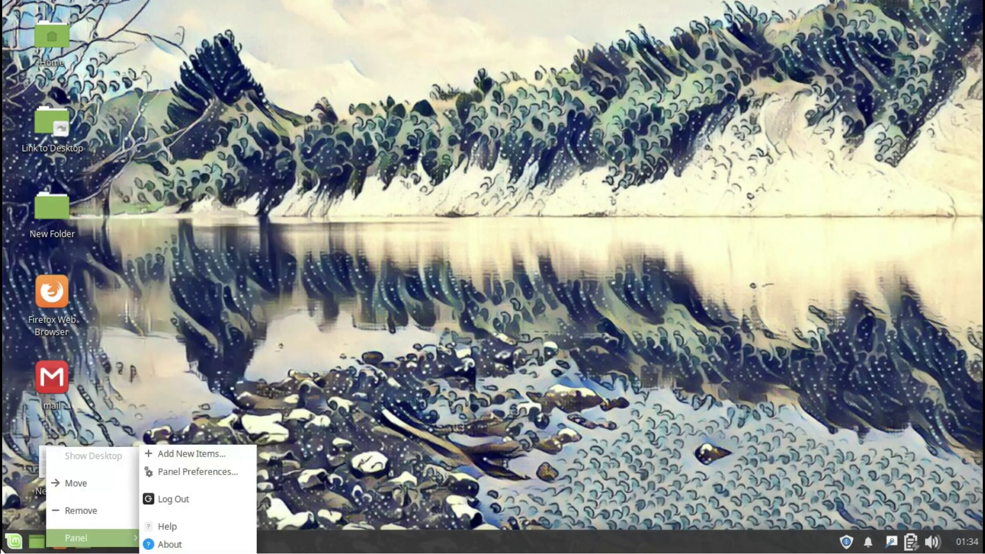
{"action": "left_click", "coordinate": [7, 548]}
Browse the Whisker Menu properties' Behavior, Commands and Search Actions tabs, then close them.
{"action": "right_click", "coordinate": [14, 541]}
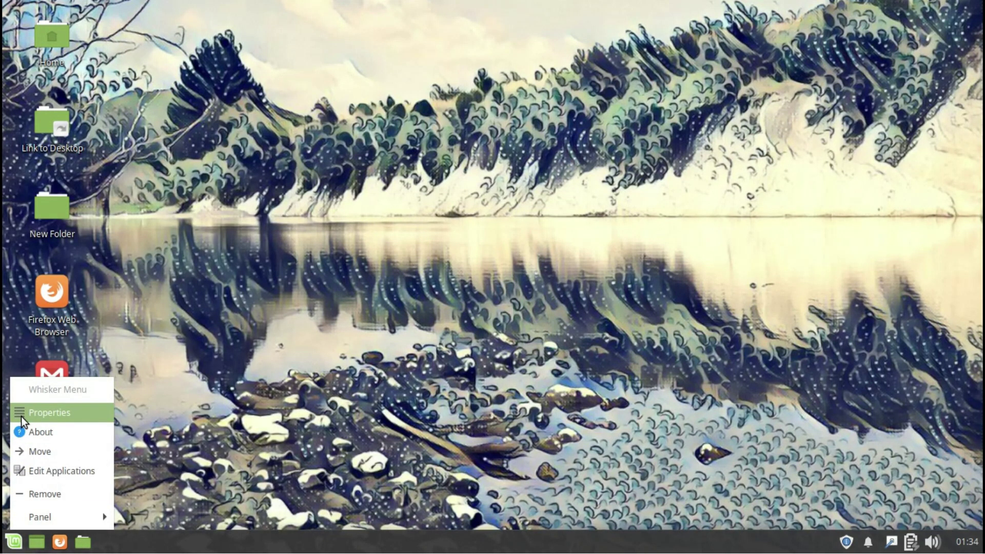
{"action": "left_click", "coordinate": [20, 416]}
{"action": "left_click", "coordinate": [455, 112]}
{"action": "left_click", "coordinate": [509, 111]}
{"action": "left_click", "coordinate": [569, 111]}
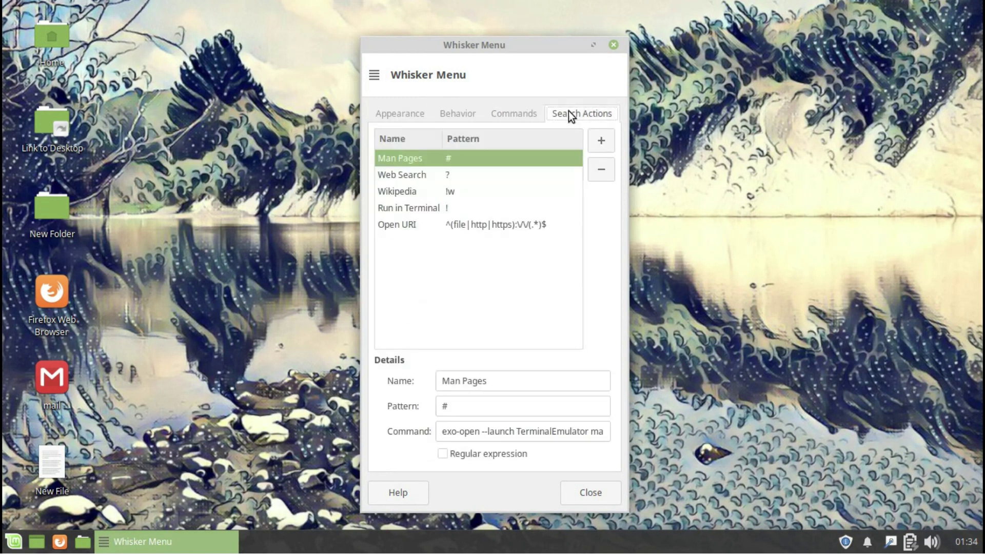
{"action": "left_click", "coordinate": [614, 45]}
Glance at the menu editor, close it, and launch Settings Manager from Whisker Menu.
{"action": "right_click", "coordinate": [24, 539]}
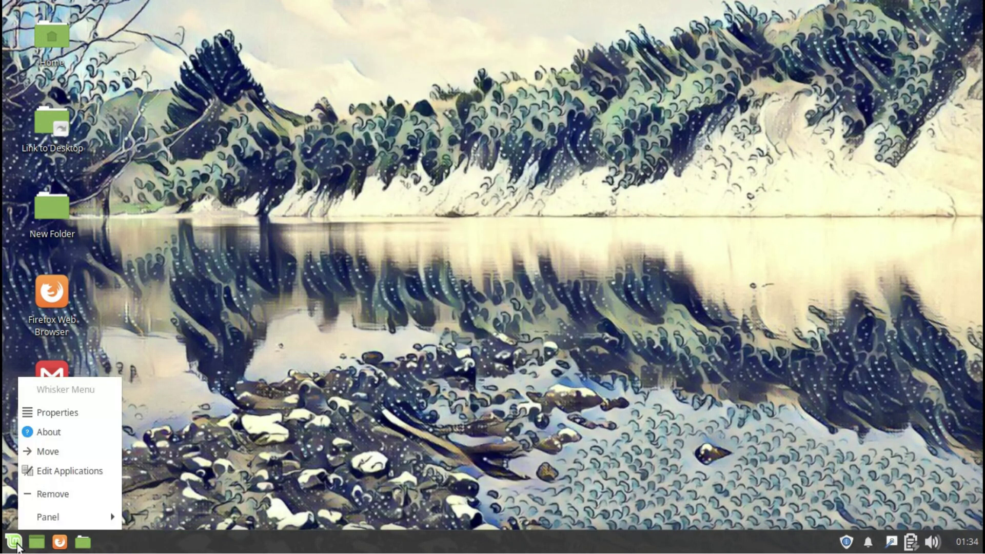
{"action": "left_click", "coordinate": [40, 470]}
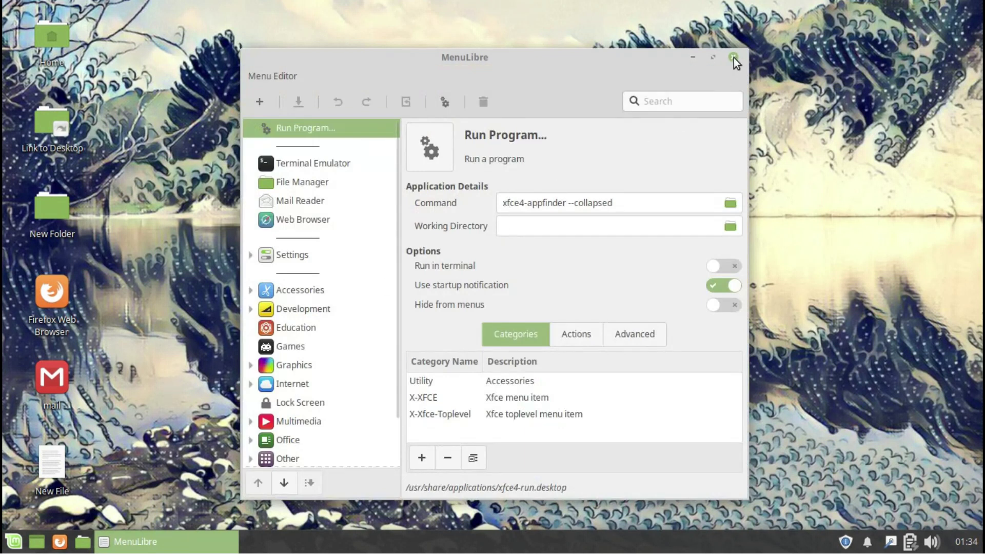
{"action": "left_click", "coordinate": [733, 57]}
{"action": "left_click", "coordinate": [12, 547]}
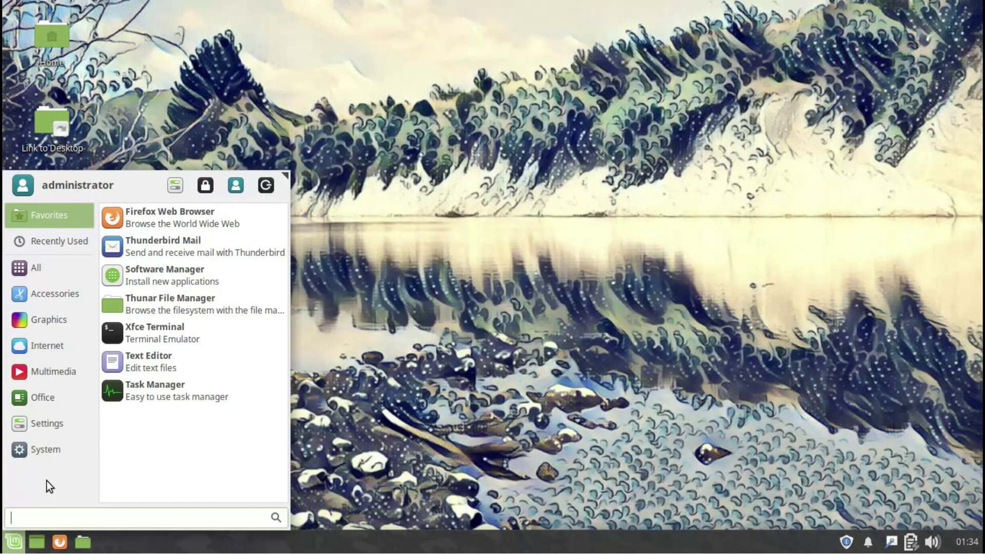
{"action": "left_click", "coordinate": [175, 186]}
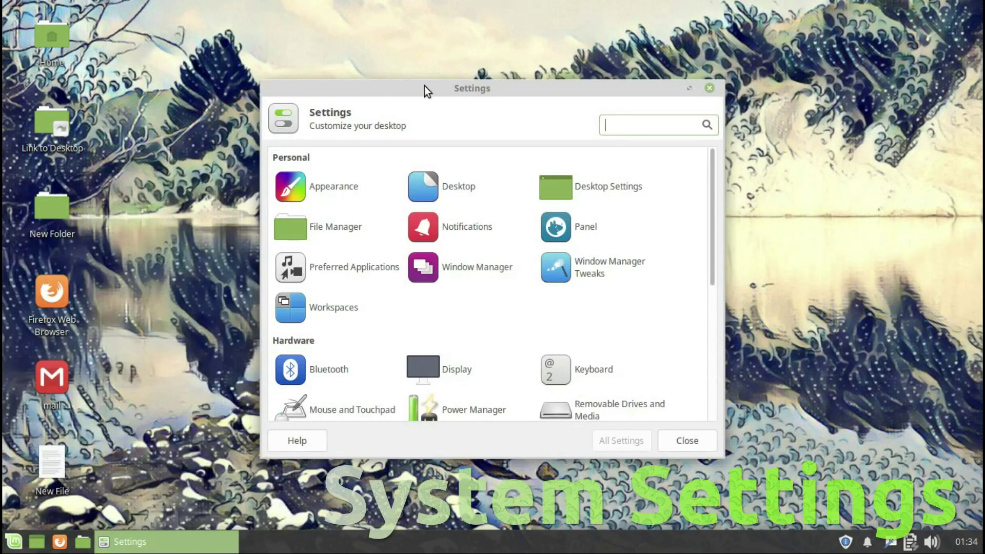
Maximize Settings Manager and browse Appearance, switching the theme to Mint-Y-Dark.
{"action": "double_click", "coordinate": [424, 85]}
{"action": "left_click", "coordinate": [57, 107]}
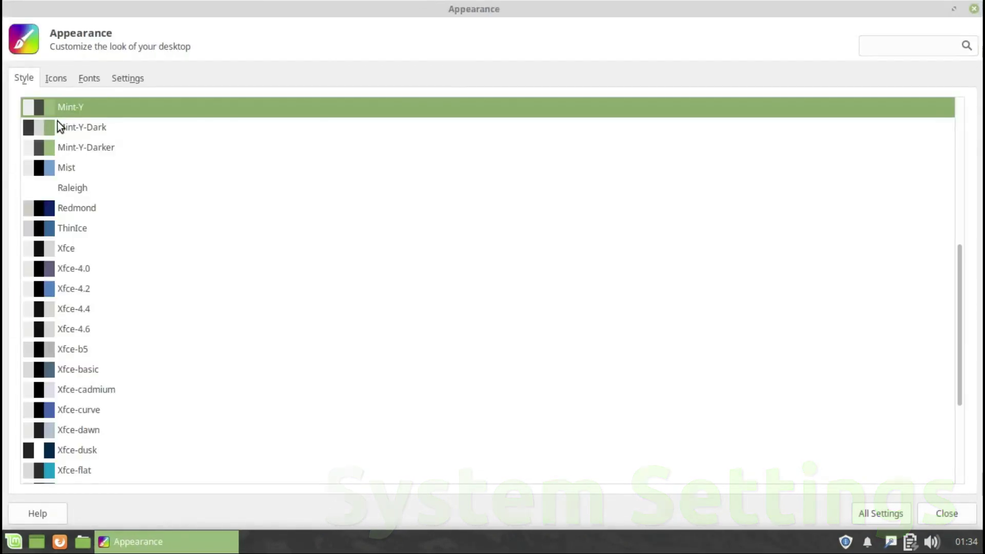
{"action": "left_click", "coordinate": [57, 123]}
{"action": "left_click", "coordinate": [56, 78]}
{"action": "left_click", "coordinate": [114, 80]}
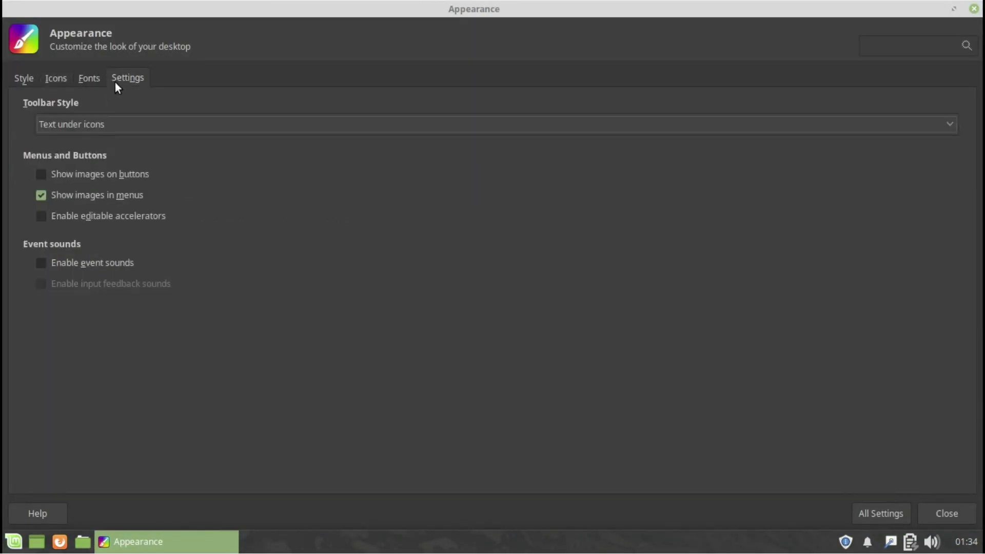
{"action": "left_click", "coordinate": [91, 77]}
{"action": "left_click", "coordinate": [881, 513]}
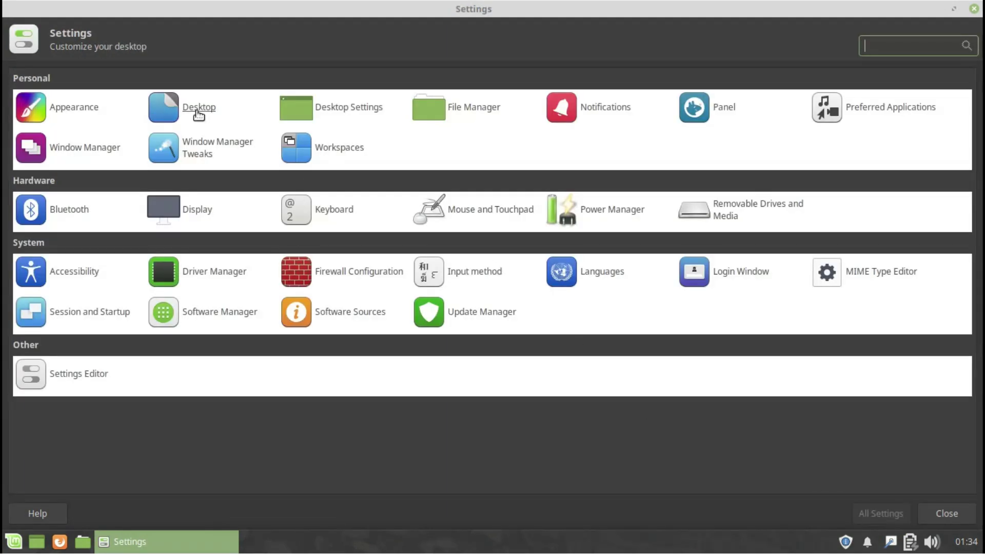
View desktop icon options and keep Xfwm4 + Compositing as the window manager.
{"action": "left_click", "coordinate": [196, 109]}
{"action": "left_click", "coordinate": [128, 78]}
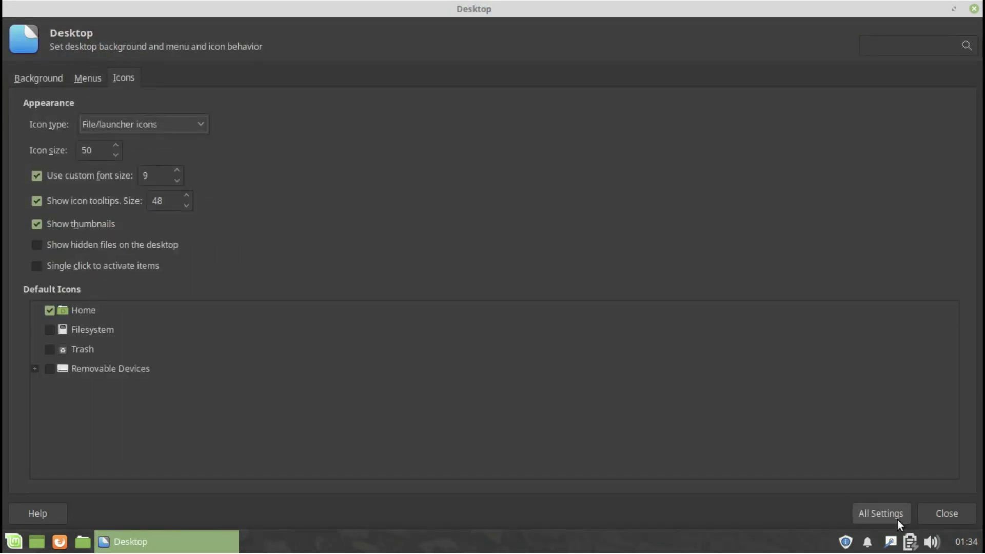
{"action": "left_click", "coordinate": [893, 517]}
{"action": "left_click", "coordinate": [333, 114]}
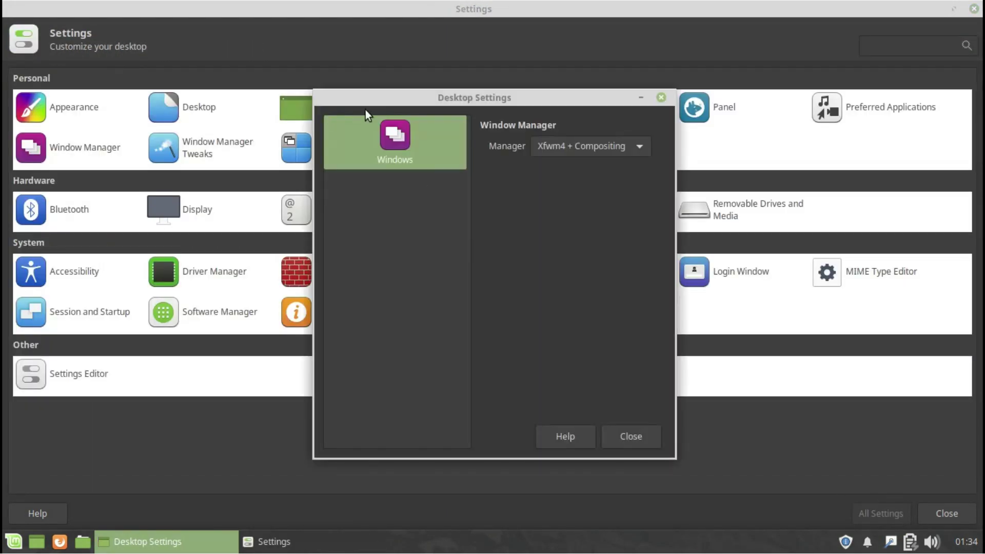
{"action": "left_click", "coordinate": [574, 154]}
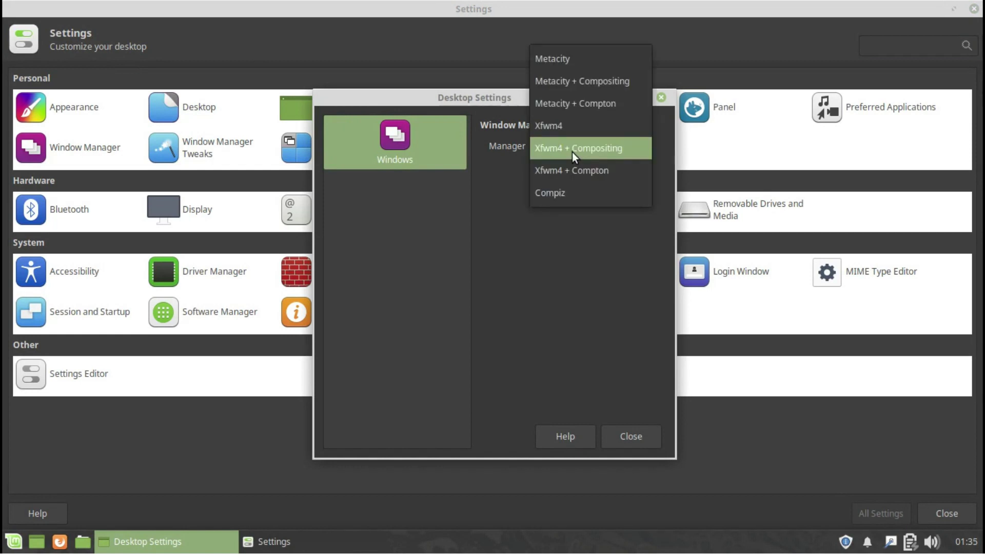
{"action": "left_click", "coordinate": [574, 156]}
{"action": "left_click", "coordinate": [661, 97]}
Browse the file manager's behavior and advanced options and the Notifications applications and log.
{"action": "left_click", "coordinate": [488, 110]}
{"action": "left_click", "coordinate": [482, 155]}
{"action": "left_click", "coordinate": [513, 157]}
{"action": "left_click", "coordinate": [611, 86]}
{"action": "left_click", "coordinate": [590, 106]}
{"action": "left_click", "coordinate": [508, 100]}
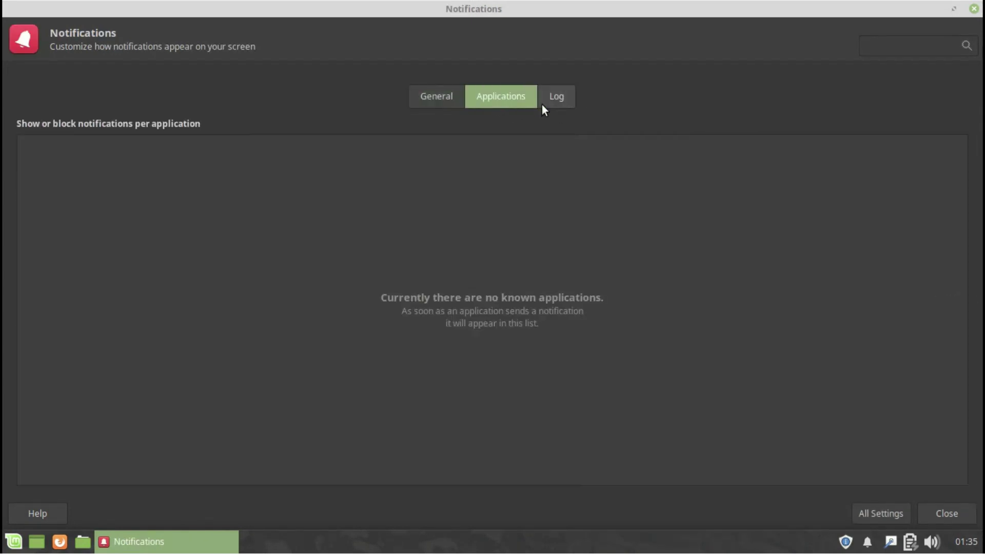
{"action": "left_click", "coordinate": [545, 106]}
{"action": "left_click", "coordinate": [864, 516]}
Review the Panel appearance and items, and the preferred file manager and terminal.
{"action": "left_click", "coordinate": [725, 114]}
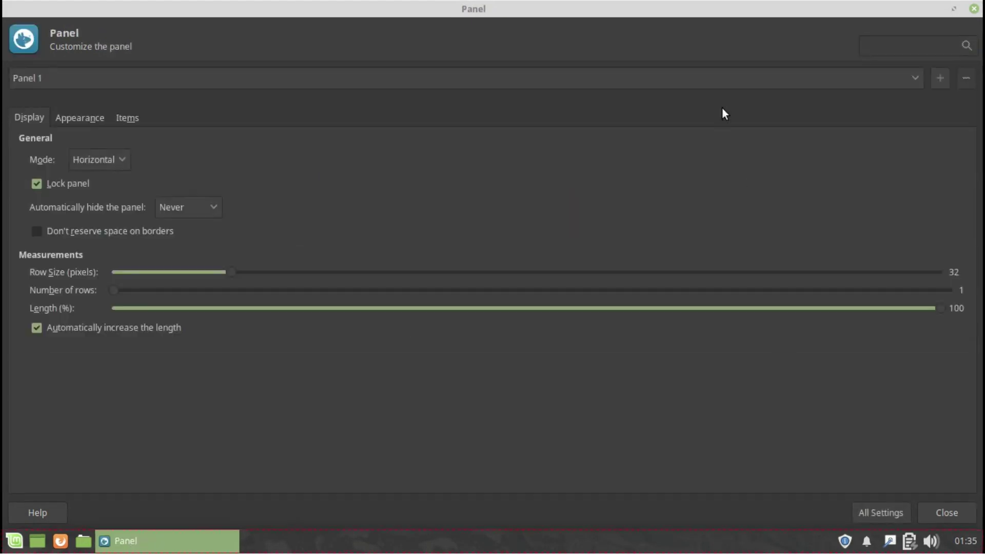
{"action": "left_click", "coordinate": [102, 118]}
{"action": "left_click", "coordinate": [122, 117]}
{"action": "left_click", "coordinate": [881, 513]}
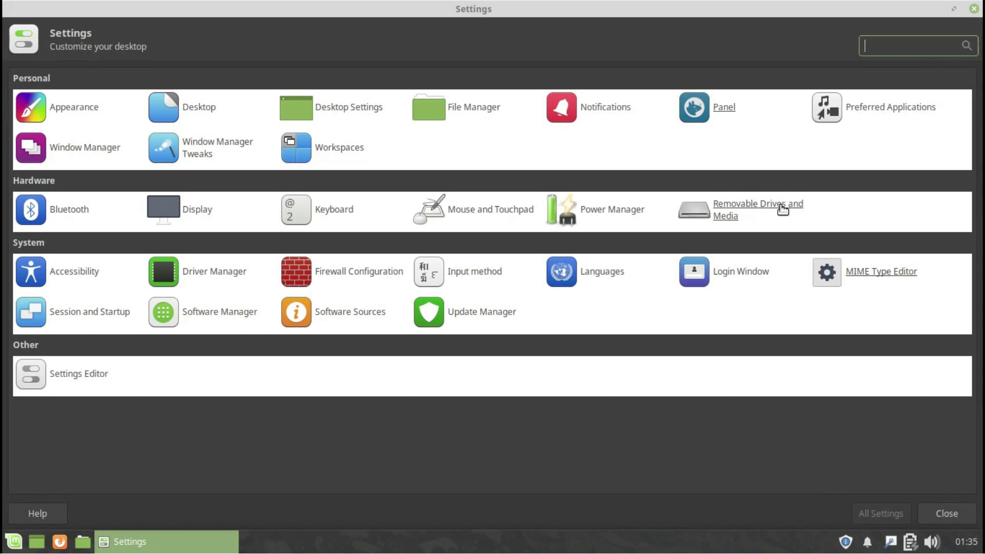
{"action": "left_click", "coordinate": [893, 107]}
{"action": "left_click", "coordinate": [79, 75]}
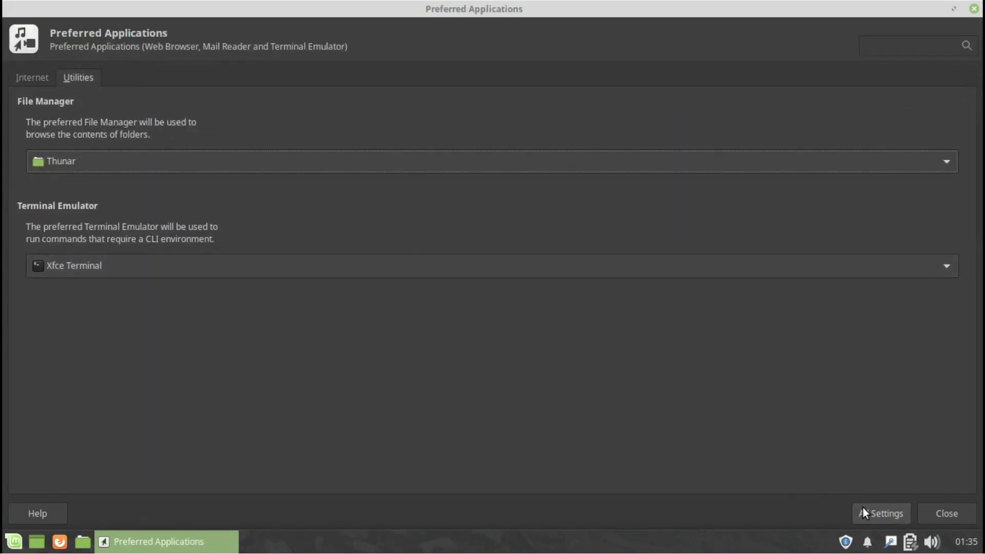
{"action": "left_click", "coordinate": [881, 514]}
Look through the Window Manager keyboard, focus and advanced tabs.
{"action": "left_click", "coordinate": [83, 148]}
{"action": "left_click", "coordinate": [77, 77]}
{"action": "left_click", "coordinate": [113, 78]}
{"action": "left_click", "coordinate": [149, 79]}
{"action": "left_click", "coordinate": [881, 513]}
Browse Window Manager Tweaks tabs and Workspaces margins, returning to the full overview.
{"action": "left_click", "coordinate": [194, 148]}
{"action": "left_click", "coordinate": [109, 78]}
{"action": "left_click", "coordinate": [174, 78]}
{"action": "left_click", "coordinate": [231, 78]}
{"action": "left_click", "coordinate": [287, 78]}
{"action": "left_click", "coordinate": [881, 513]}
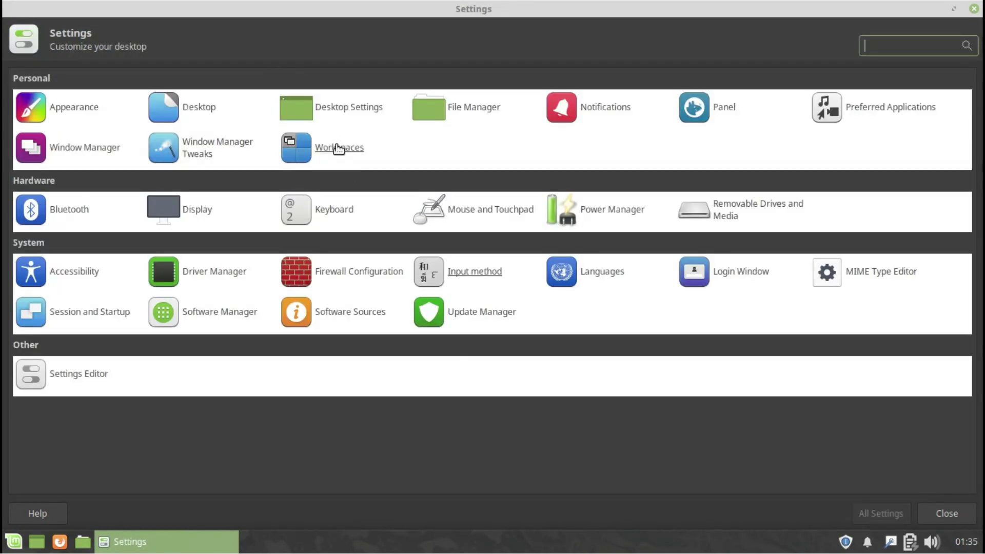
{"action": "left_click", "coordinate": [334, 147]}
{"action": "left_click", "coordinate": [75, 78]}
{"action": "left_click", "coordinate": [869, 516]}
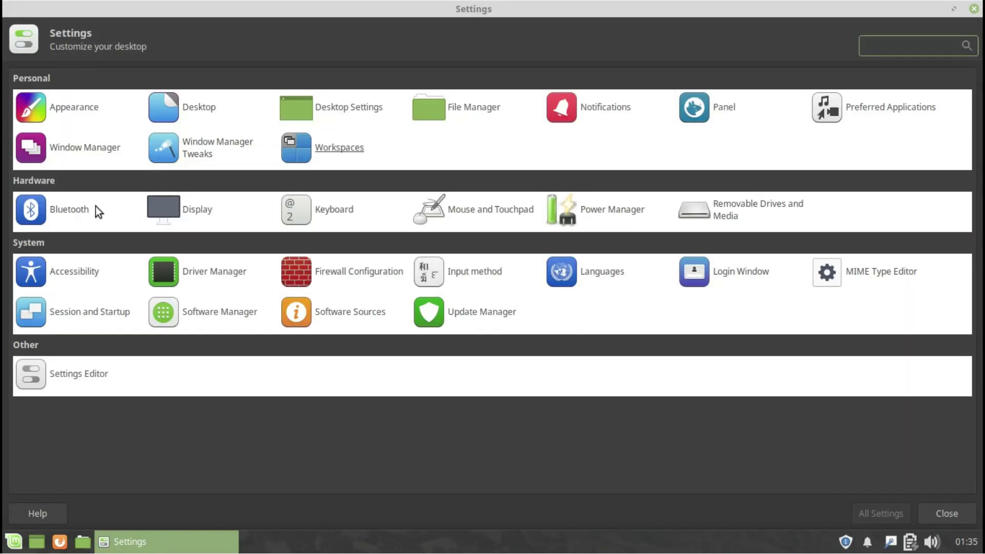
Check Display's available resolutions, leaving the resolution unchanged.
{"action": "left_click", "coordinate": [200, 212]}
{"action": "left_click", "coordinate": [867, 123]}
{"action": "left_click", "coordinate": [867, 128]}
{"action": "left_click", "coordinate": [881, 513]}
View Keyboard shortcuts and layout, then Mouse and Touchpad behaviour and theme.
{"action": "left_click", "coordinate": [334, 211]}
{"action": "left_click", "coordinate": [99, 77]}
{"action": "left_click", "coordinate": [171, 77]}
{"action": "left_click", "coordinate": [872, 513]}
{"action": "left_click", "coordinate": [473, 212]}
{"action": "left_click", "coordinate": [89, 78]}
{"action": "left_click", "coordinate": [114, 78]}
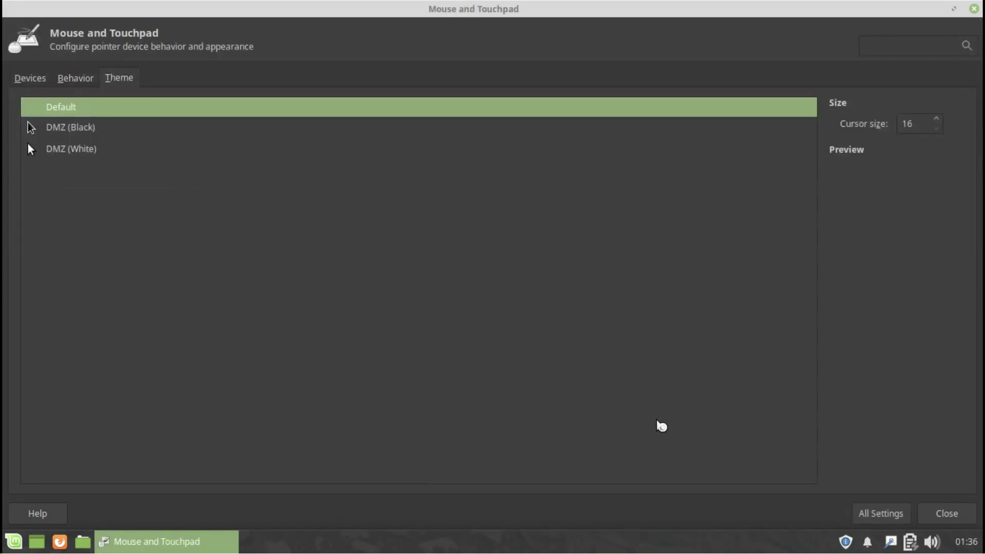
{"action": "left_click", "coordinate": [881, 513]}
Browse Power Manager tabs and battery device, force-quitting an unresponsive Bluetooth window.
{"action": "left_click", "coordinate": [603, 211]}
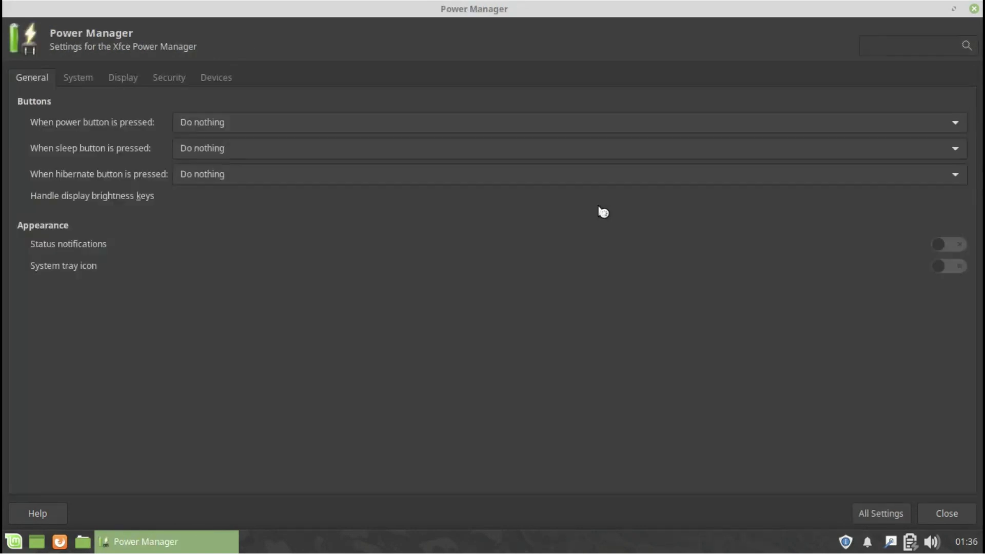
{"action": "left_click", "coordinate": [78, 78]}
{"action": "left_click", "coordinate": [124, 78]}
{"action": "left_click_drag", "start_coordinate": [353, 11], "coordinate": [658, 327]}
{"action": "left_click", "coordinate": [169, 78]}
{"action": "left_click", "coordinate": [599, 312]}
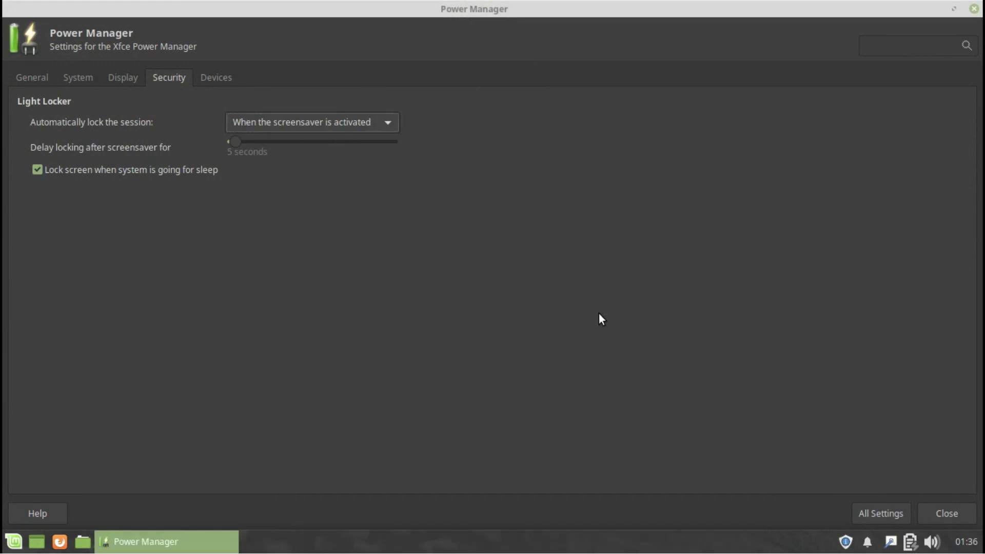
{"action": "left_click", "coordinate": [226, 80]}
{"action": "left_click", "coordinate": [100, 143]}
{"action": "left_click", "coordinate": [874, 510]}
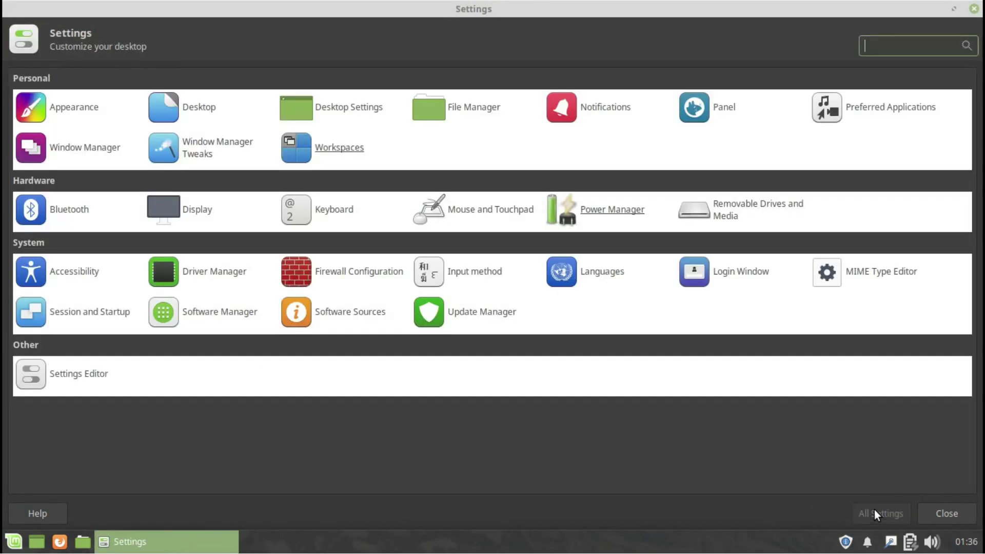
Review Removable Drives and Media: multimedia, camera, PDA, printer and input device handling.
{"action": "left_click", "coordinate": [725, 208]}
{"action": "left_click", "coordinate": [391, 165]}
{"action": "left_click", "coordinate": [438, 165]}
{"action": "left_click", "coordinate": [480, 166]}
{"action": "left_click", "coordinate": [518, 166]}
{"action": "left_click", "coordinate": [572, 165]}
{"action": "left_click", "coordinate": [663, 96]}
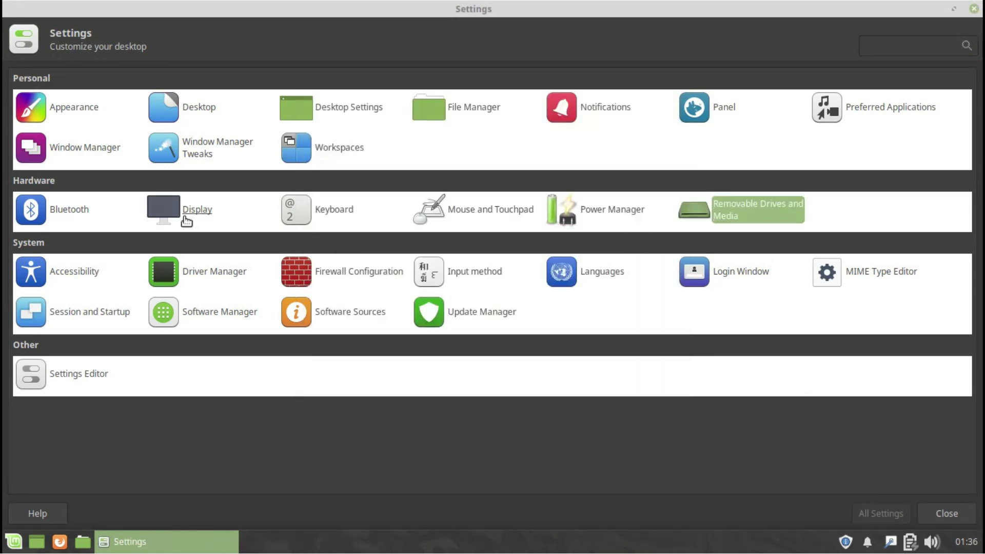
Check Accessibility's keyboard and mouse emulation tabs, then launch Driver Manager.
{"action": "left_click", "coordinate": [77, 270]}
{"action": "left_click", "coordinate": [125, 78]}
{"action": "left_click", "coordinate": [179, 78]}
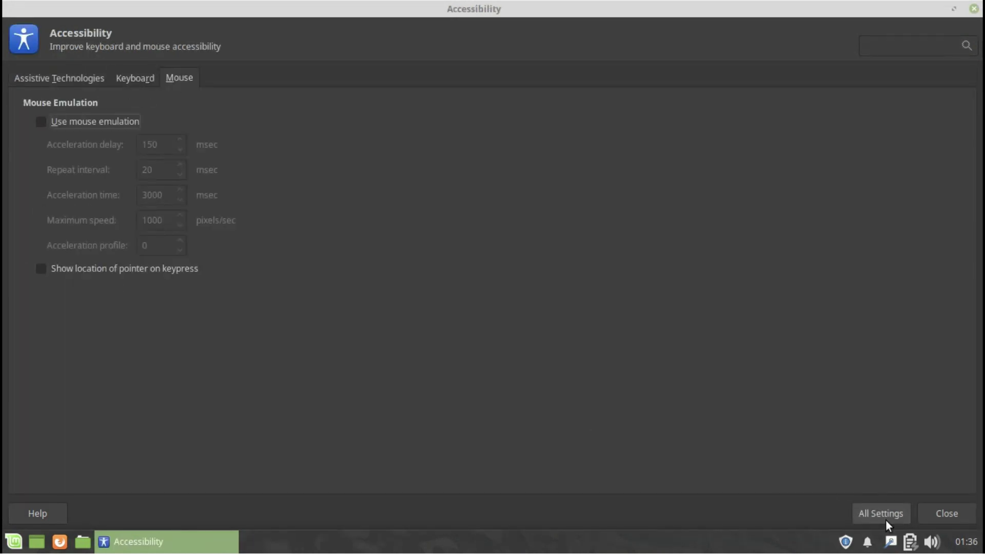
{"action": "left_click", "coordinate": [881, 514]}
{"action": "left_click", "coordinate": [220, 271]}
Authenticate and minimize Driver Manager, then unlock the Firewall configuration with the password.
{"action": "key", "text": "Escape"}
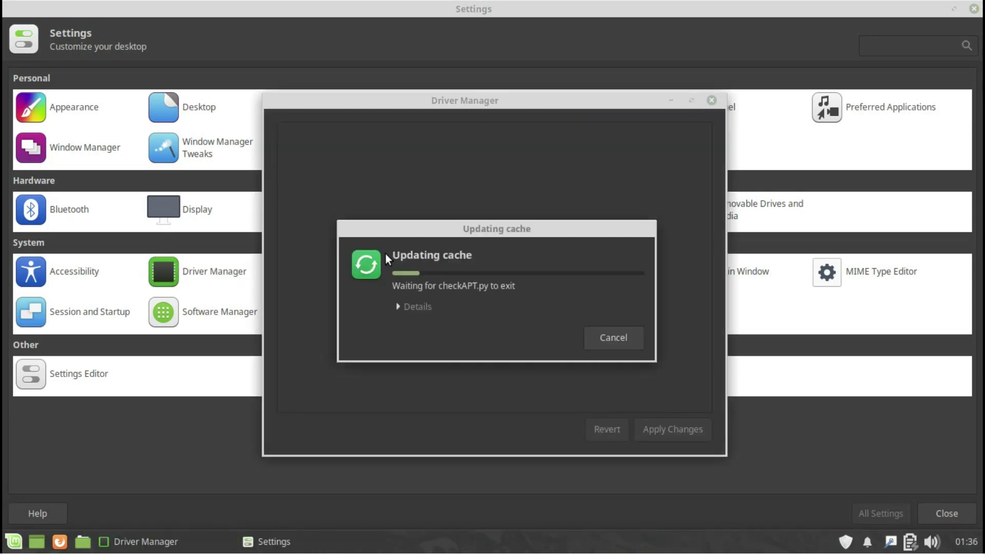
{"action": "left_click", "coordinate": [666, 102]}
{"action": "left_click", "coordinate": [354, 279]}
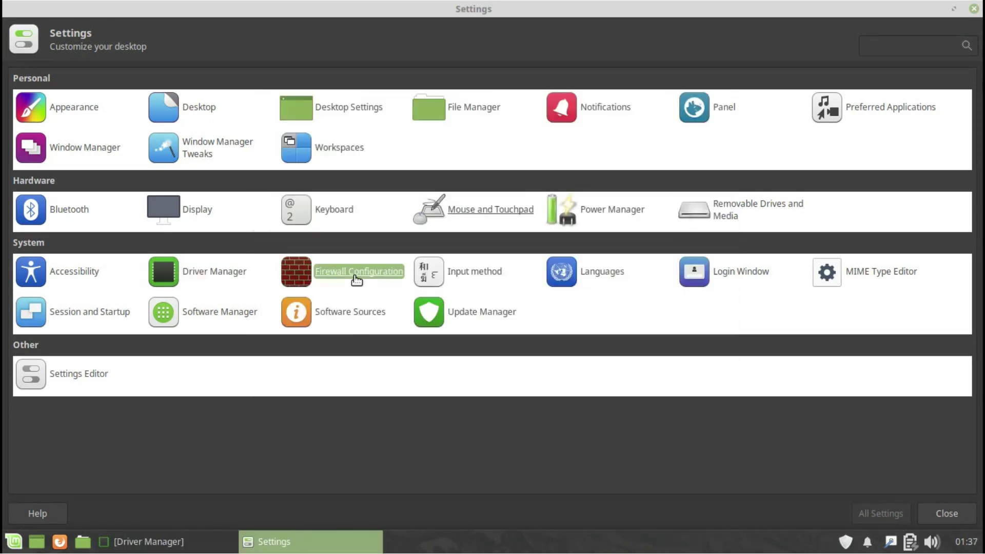
{"action": "type", "text": "*****"}
{"action": "key", "text": "Return"}
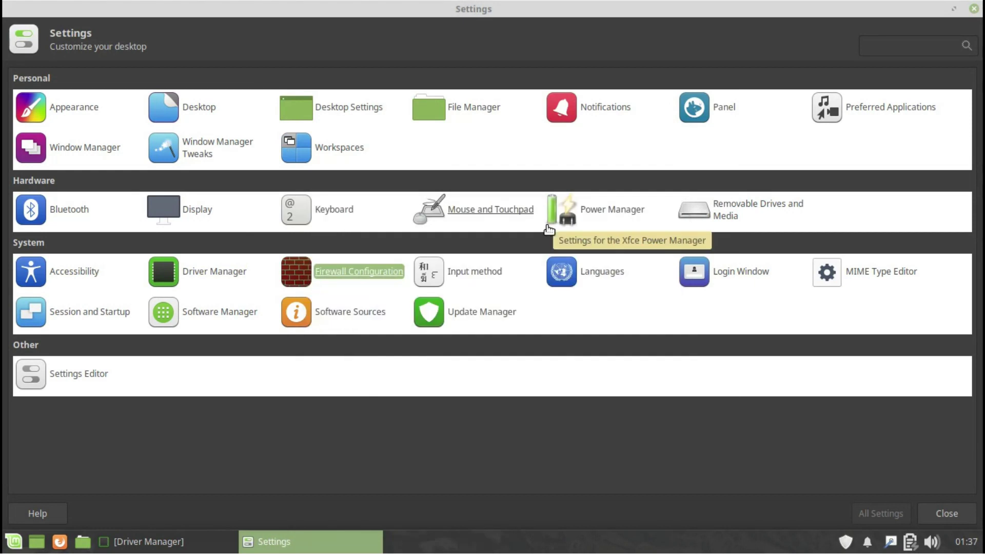
Check the Firewall's report, log and About information, then close it.
{"action": "left_click", "coordinate": [152, 176]}
{"action": "left_click", "coordinate": [186, 178]}
{"action": "left_click", "coordinate": [78, 25]}
{"action": "left_click", "coordinate": [82, 181]}
{"action": "key", "text": "Escape"}
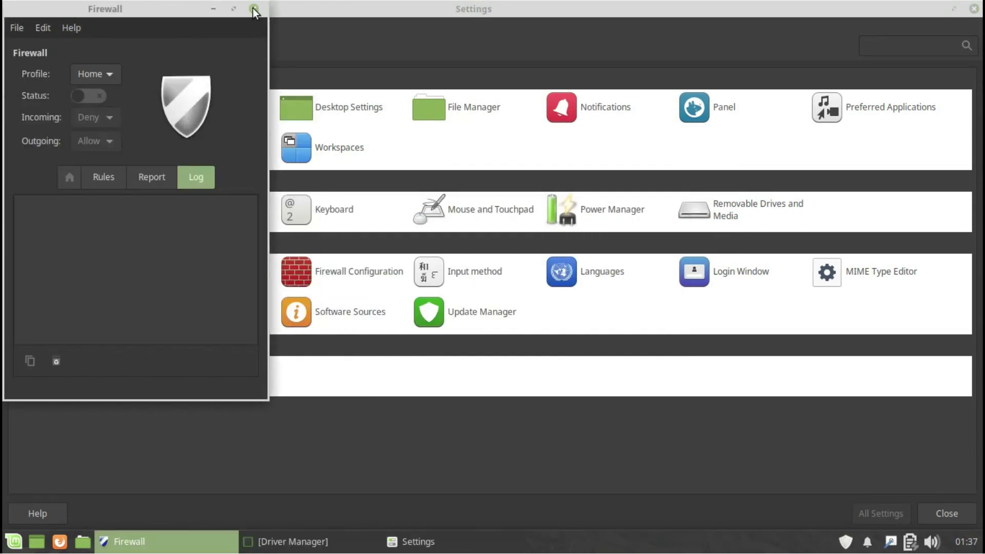
{"action": "left_click", "coordinate": [254, 9]}
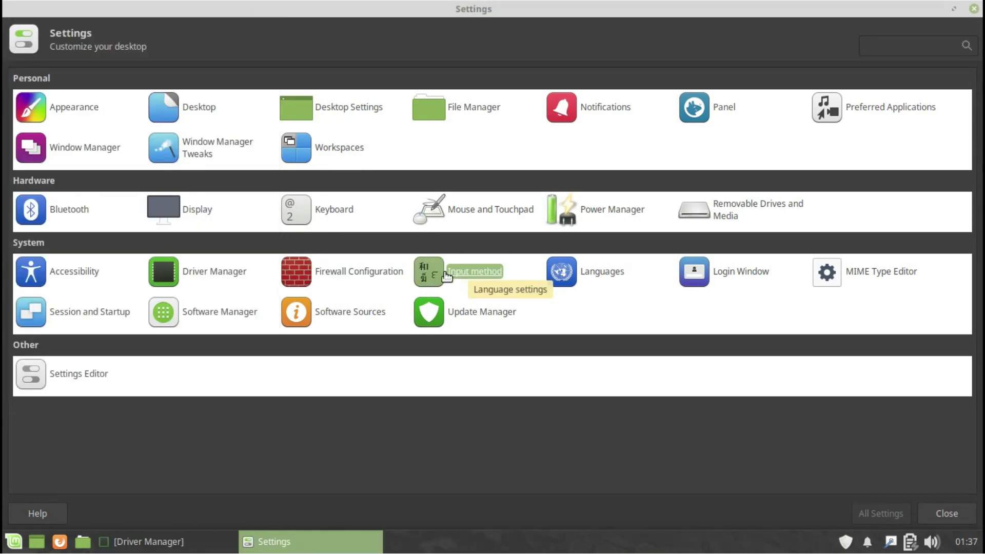
Look at the Input method and Languages settings, closing each.
{"action": "left_click", "coordinate": [446, 276]}
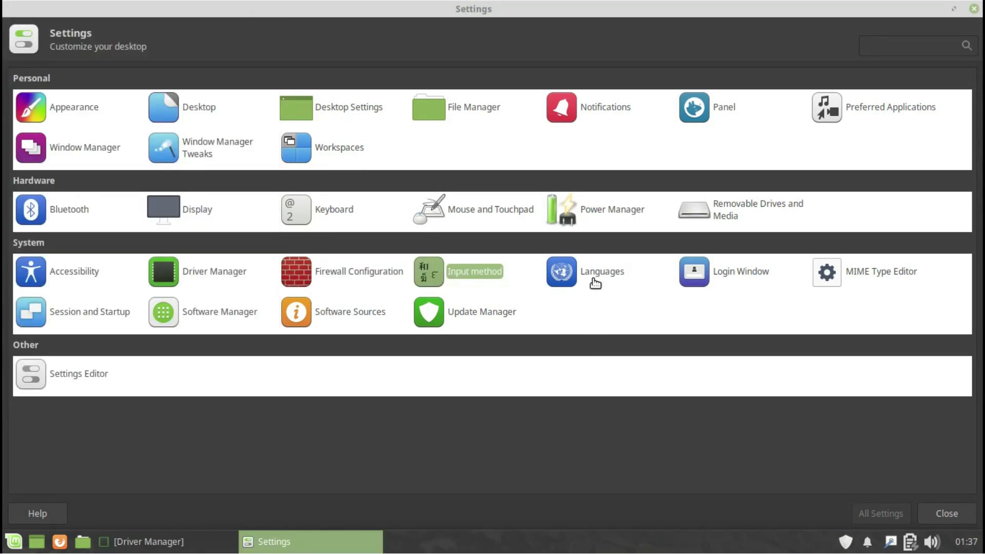
{"action": "left_click", "coordinate": [452, 126]}
{"action": "left_click", "coordinate": [770, 103]}
{"action": "left_click", "coordinate": [600, 272]}
{"action": "left_click", "coordinate": [768, 102]}
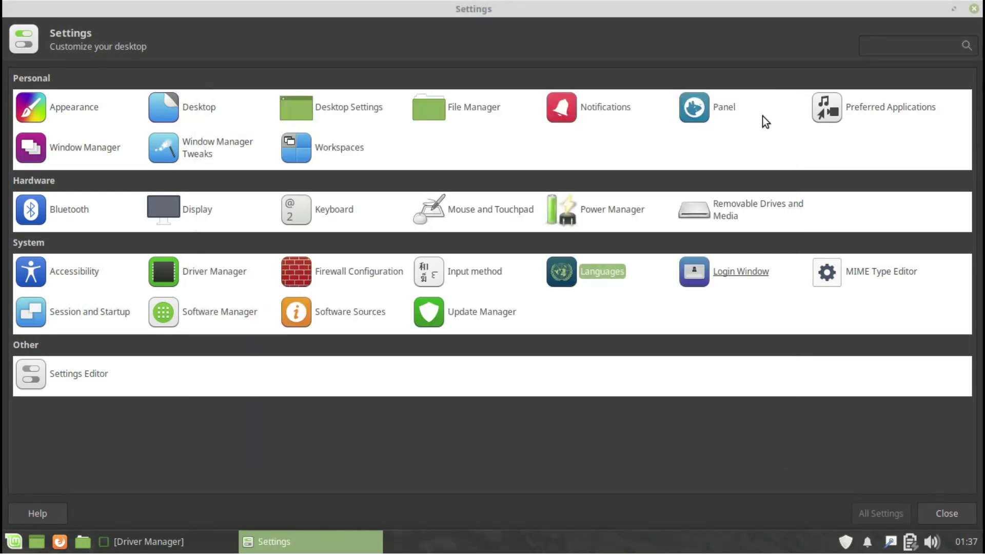
Unlock Login Window settings, view its Users and Settings pages, then glance at MIME Type Editor.
{"action": "left_click", "coordinate": [728, 275]}
{"action": "type", "text": "•••"}
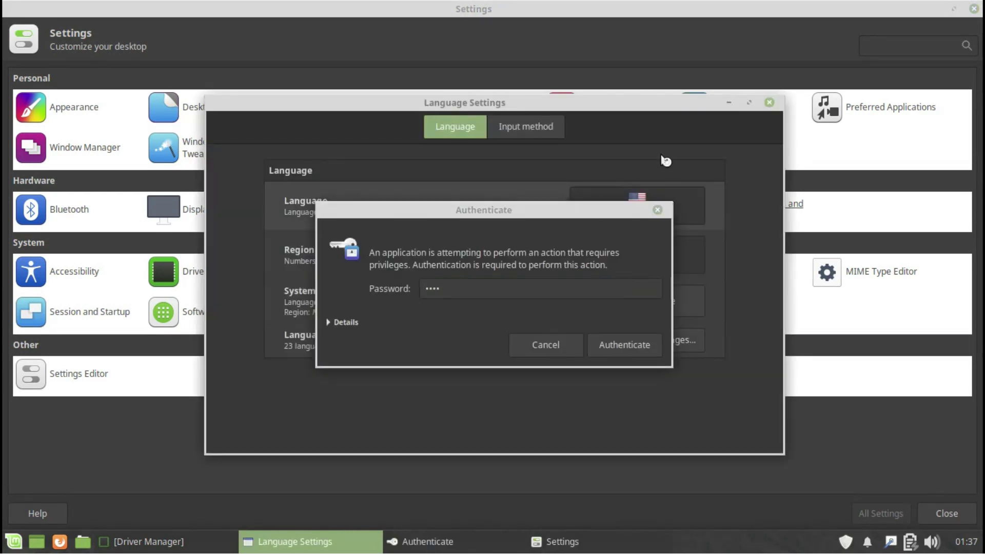
{"action": "key", "text": "Return"}
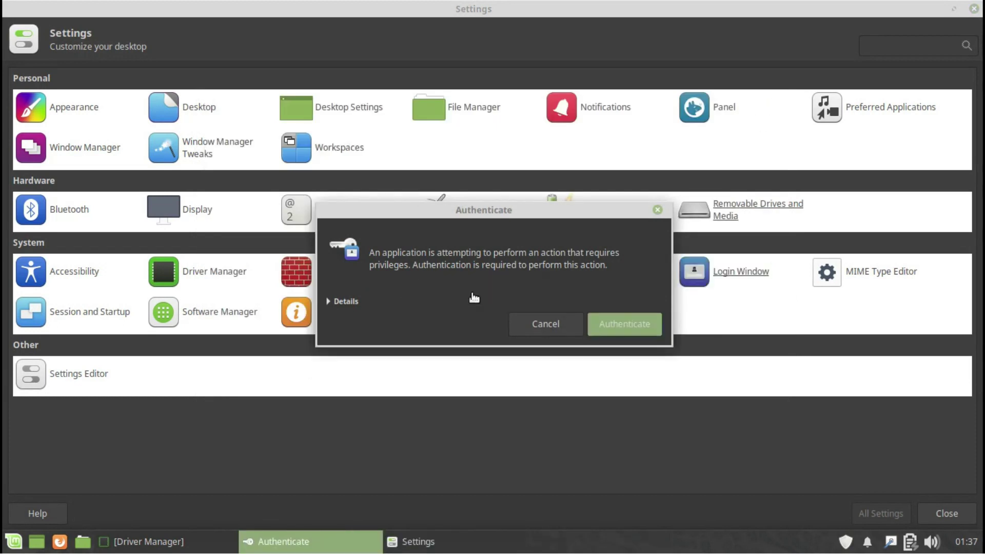
{"action": "left_click", "coordinate": [266, 33]}
{"action": "left_click", "coordinate": [307, 33]}
{"action": "left_click", "coordinate": [452, 9]}
{"action": "left_click", "coordinate": [862, 273]}
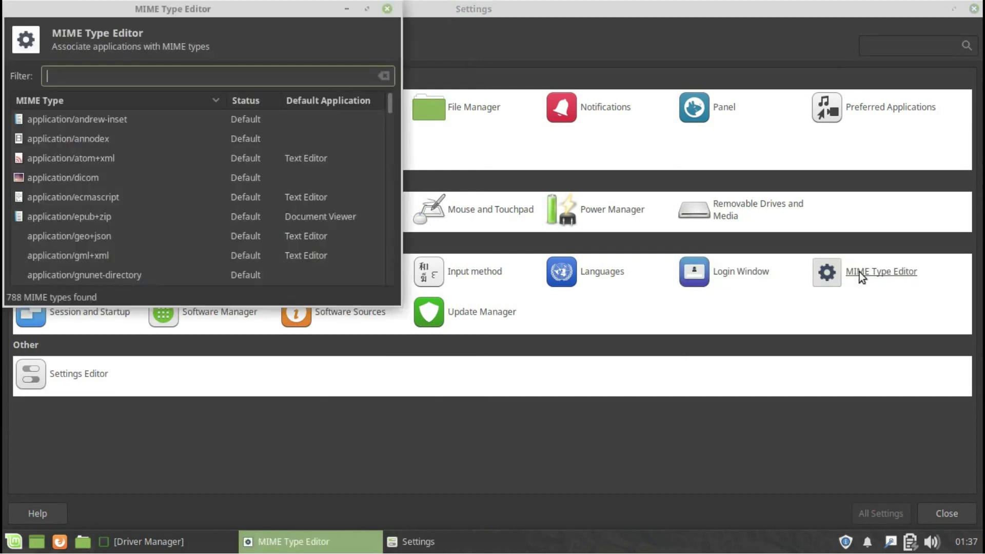
{"action": "left_click", "coordinate": [386, 11]}
Browse Session and Startup's tabs, then launch Software Manager and restore Driver Manager.
{"action": "left_click", "coordinate": [62, 315]}
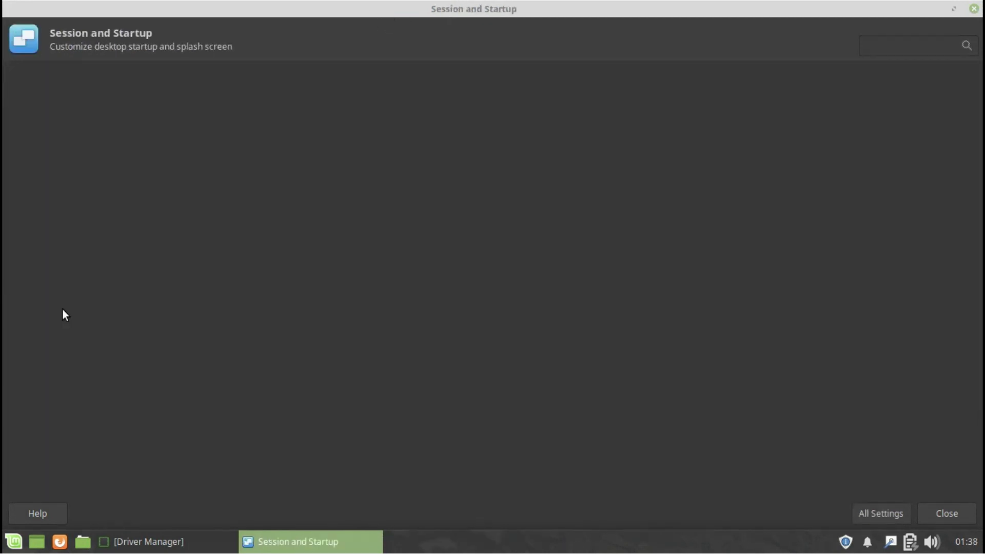
{"action": "left_click", "coordinate": [73, 78]}
{"action": "left_click", "coordinate": [130, 78]}
{"action": "left_click", "coordinate": [223, 79]}
{"action": "left_click", "coordinate": [255, 78]}
{"action": "left_click", "coordinate": [873, 513]}
{"action": "left_click", "coordinate": [237, 310]}
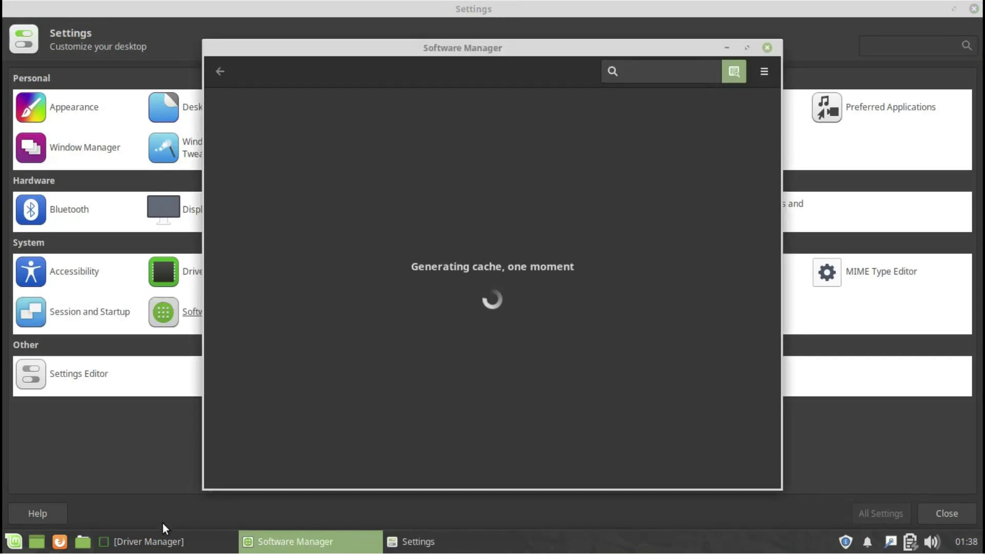
{"action": "left_click", "coordinate": [163, 542]}
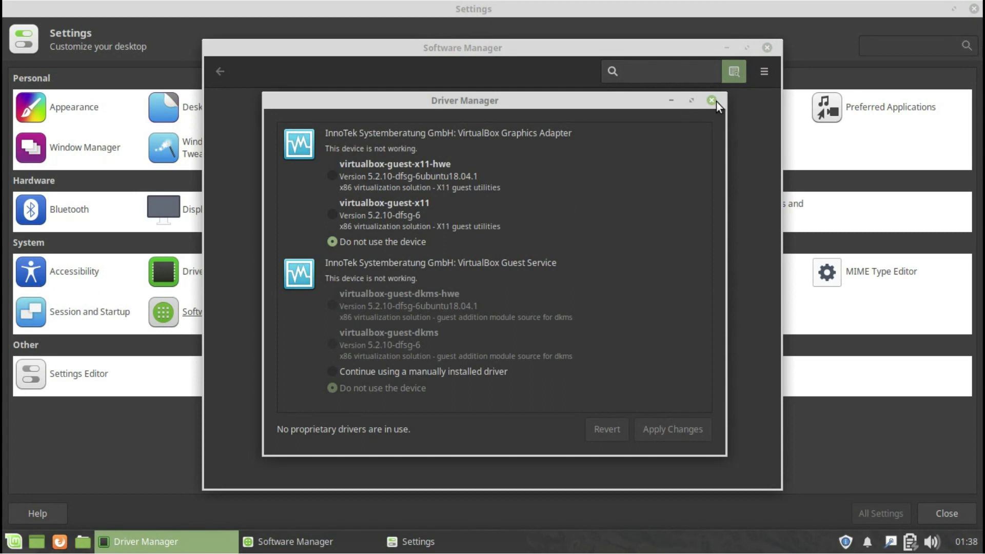
Close Driver Manager, maximize Software Manager and search for 'minecraft'.
{"action": "left_click", "coordinate": [712, 101]}
{"action": "left_click_drag", "start_coordinate": [656, 51], "coordinate": [665, 5]}
{"action": "type", "text": "mine"}
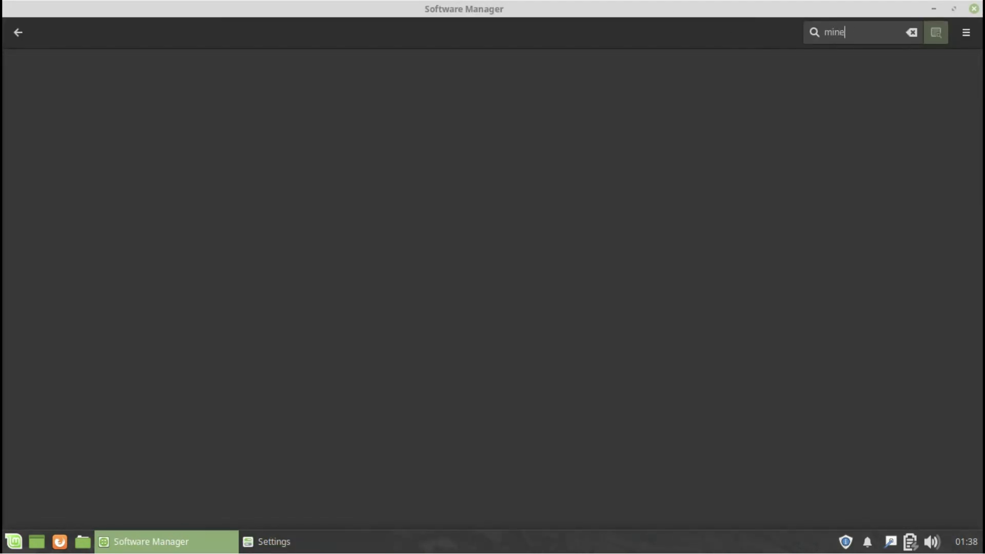
{"action": "type", "text": "cra"}
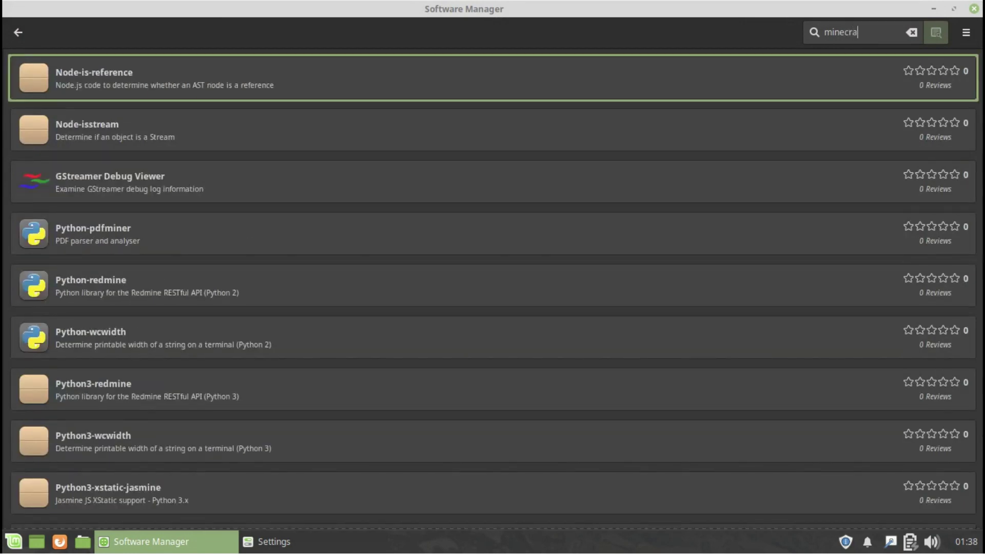
{"action": "type", "text": "ft"}
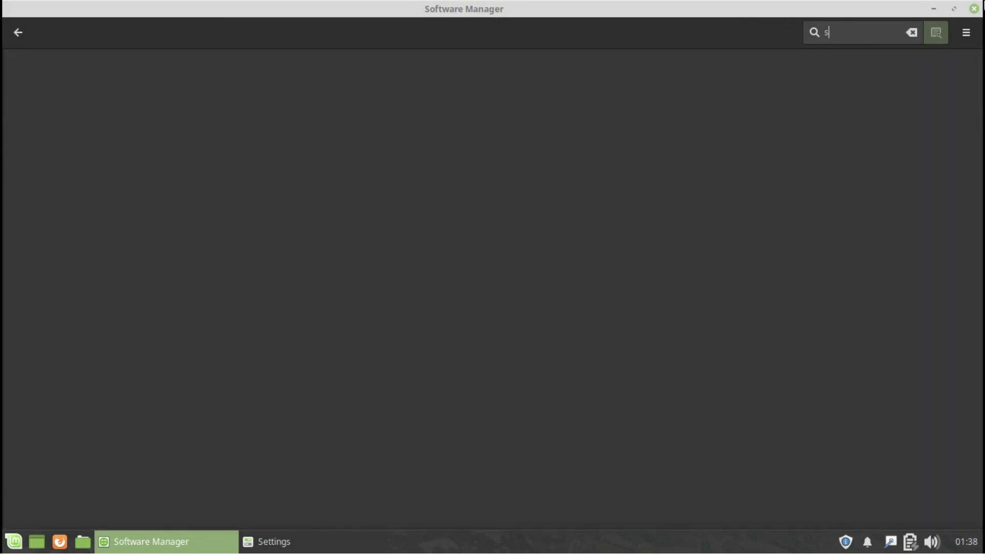
{"action": "left_click", "coordinate": [18, 33]}
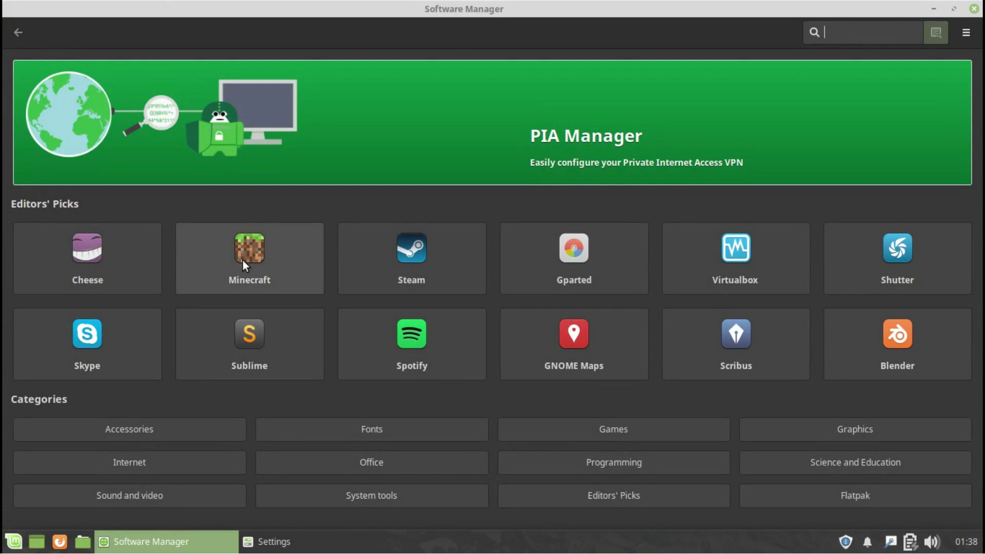
Browse the Games real-time strategy and first-person lists and view Minecraft's details.
{"action": "left_click", "coordinate": [611, 429]}
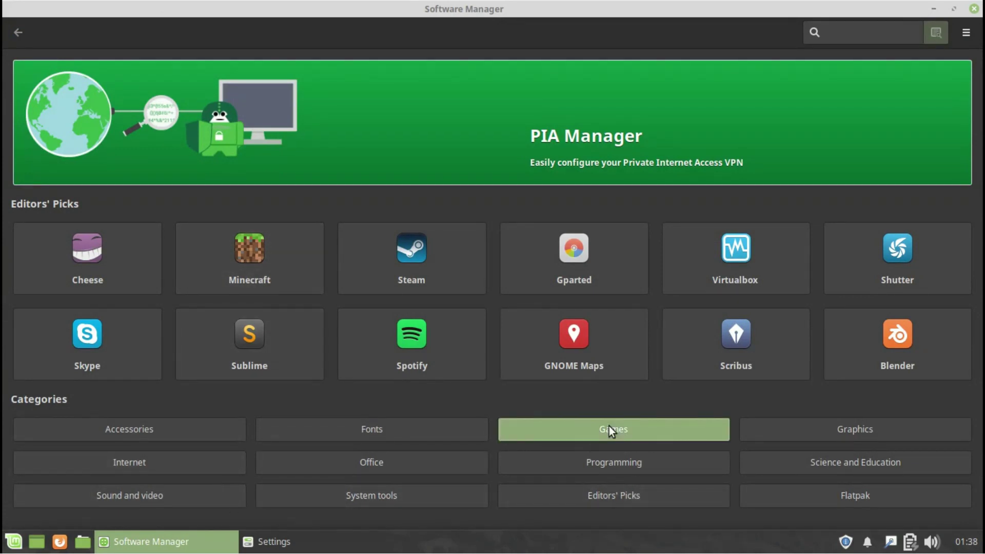
{"action": "left_click", "coordinate": [57, 156]}
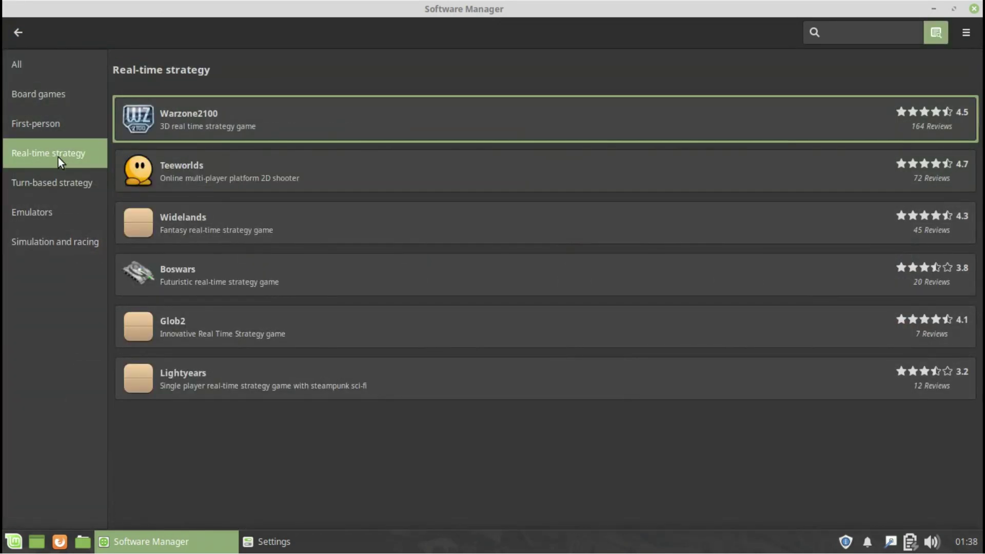
{"action": "left_click", "coordinate": [42, 136]}
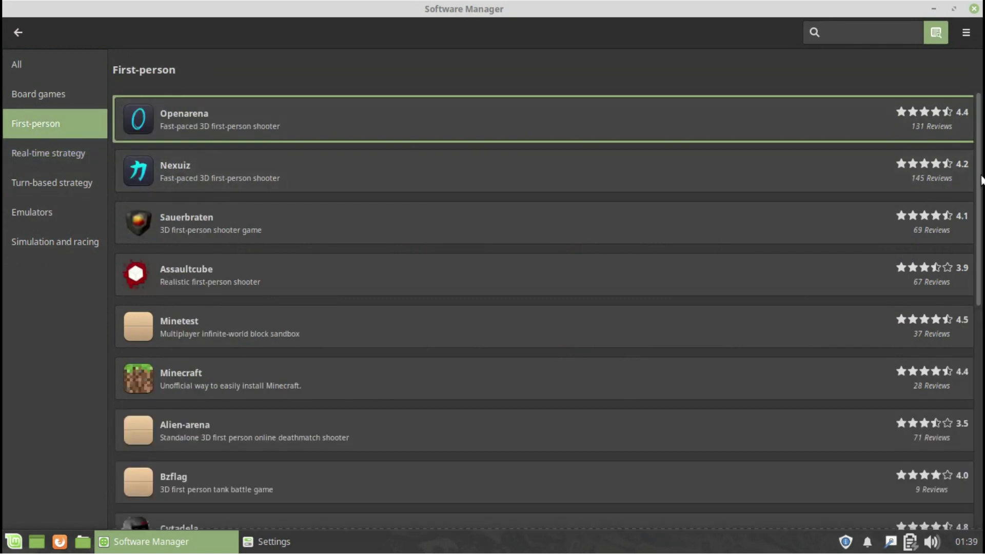
{"action": "scroll", "coordinate": [966, 396], "scroll_direction": "down", "scroll_amount": 7}
{"action": "scroll", "coordinate": [940, 263], "scroll_direction": "up", "scroll_amount": 5}
{"action": "scroll", "coordinate": [941, 263], "scroll_direction": "up", "scroll_amount": 2}
{"action": "left_click", "coordinate": [370, 251]}
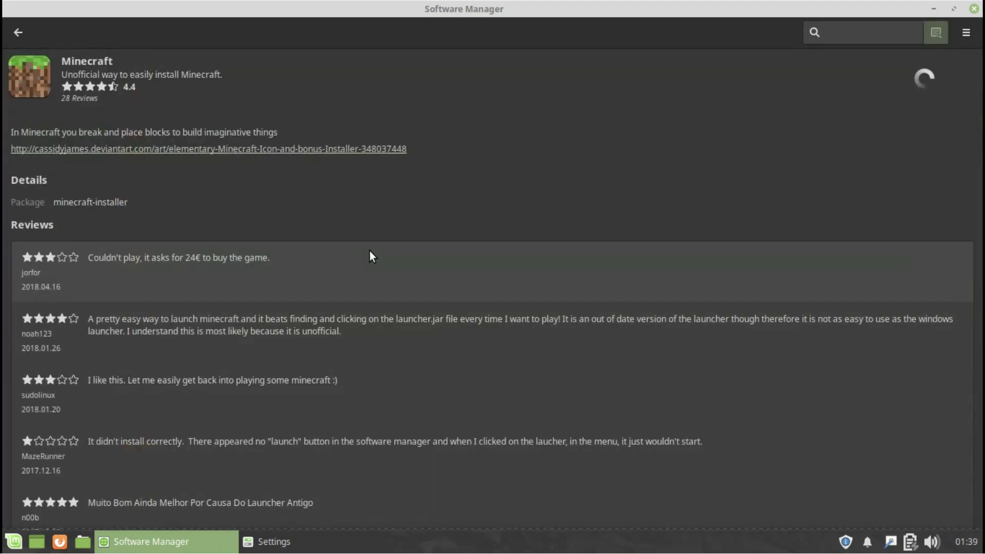
{"action": "left_click", "coordinate": [19, 33]}
{"action": "left_click", "coordinate": [13, 31]}
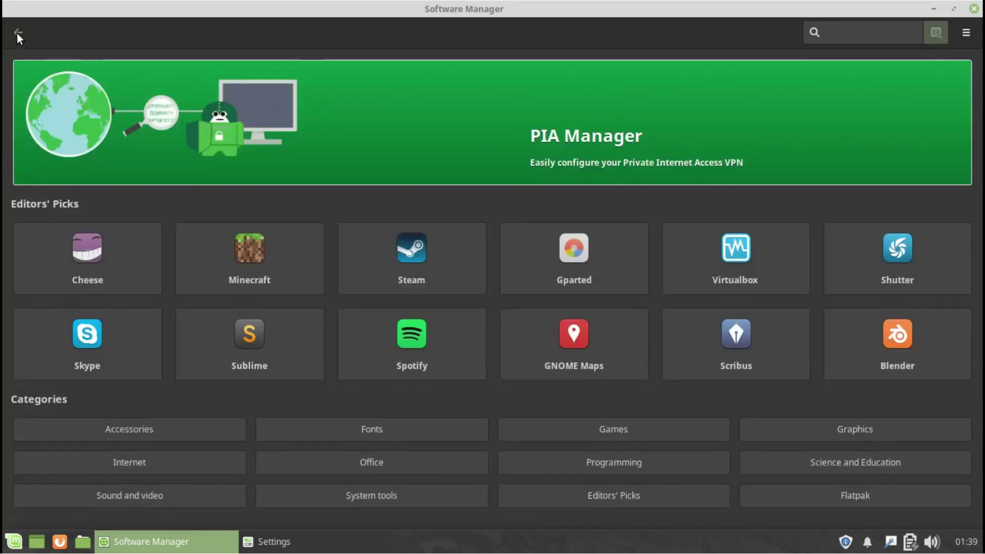
View the Internet category's Web apps, then close Software Manager.
{"action": "left_click", "coordinate": [199, 457]}
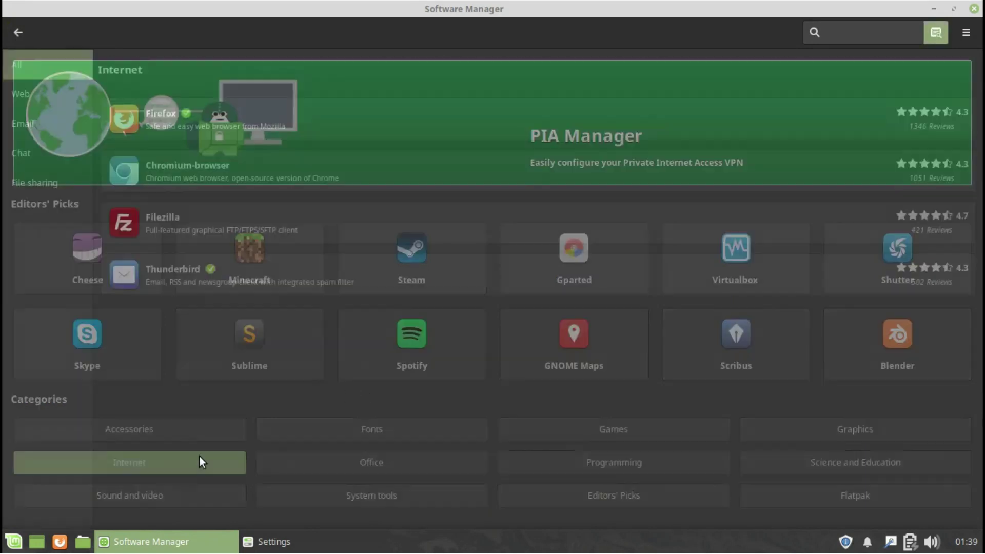
{"action": "left_click", "coordinate": [21, 96]}
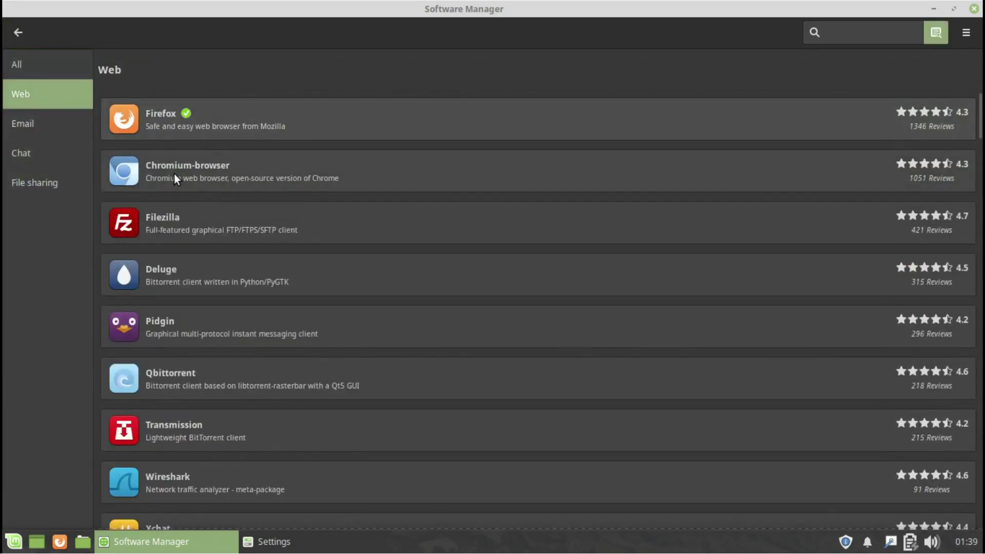
{"action": "left_click", "coordinate": [18, 32]}
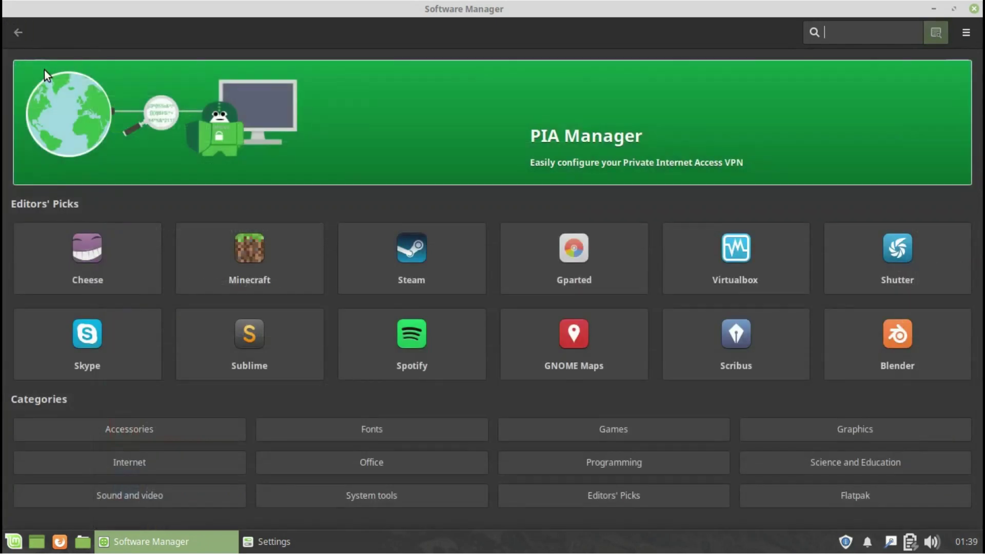
{"action": "left_click", "coordinate": [974, 10]}
Unlock Software Sources, view PPAs, repositories, authentication keys and maintenance pages, then close it.
{"action": "left_click", "coordinate": [334, 310]}
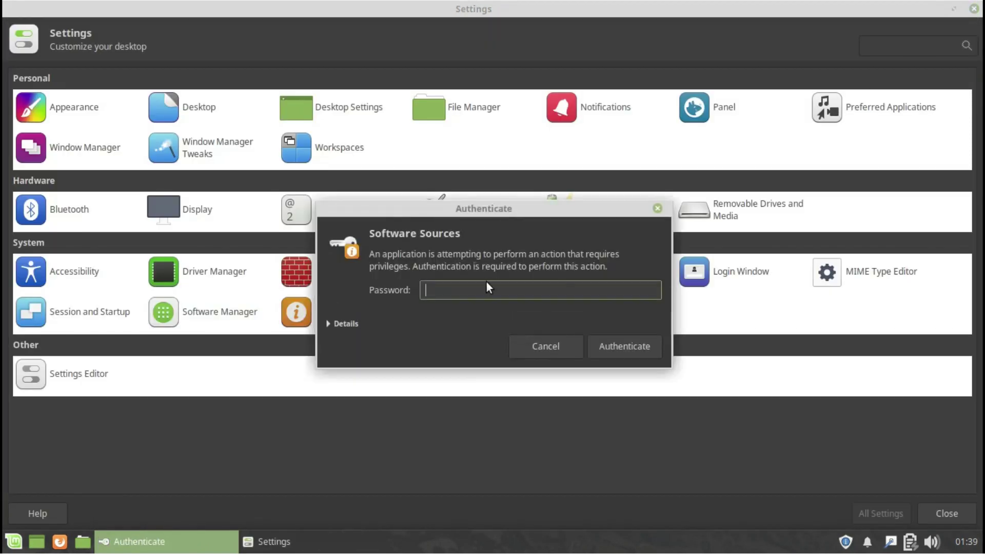
{"action": "key", "text": "Return"}
{"action": "left_click", "coordinate": [310, 211]}
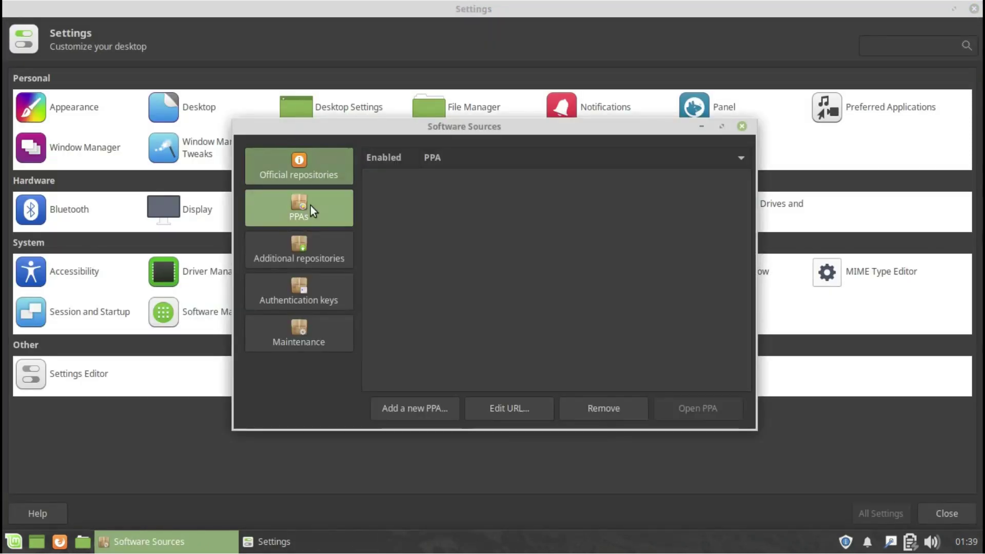
{"action": "left_click", "coordinate": [320, 244]}
{"action": "left_click", "coordinate": [326, 288]}
{"action": "left_click", "coordinate": [303, 334]}
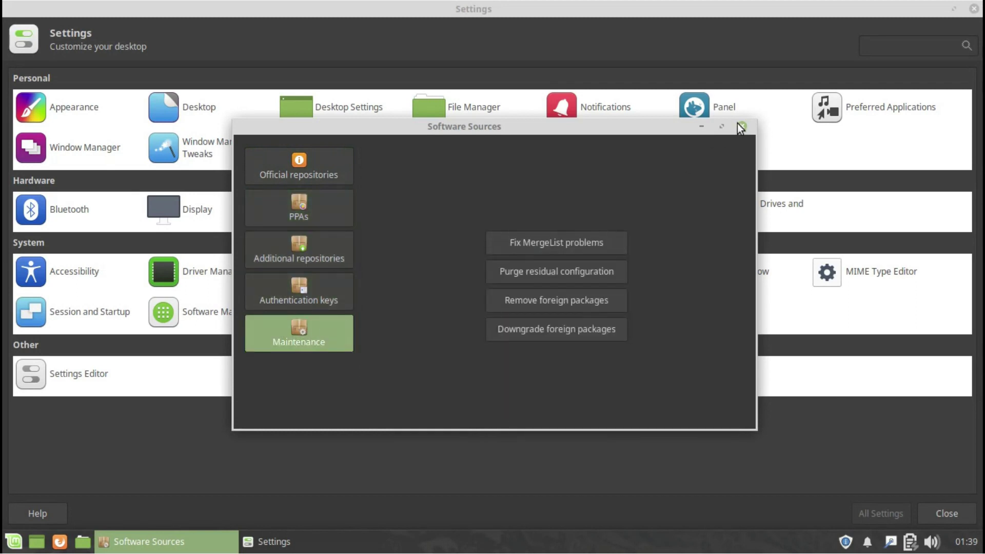
{"action": "left_click", "coordinate": [741, 127]}
Open Update Manager, then browse the thunar, thunar-volman and xfce4-desktop channels in Settings Editor and close it.
{"action": "left_click", "coordinate": [446, 311]}
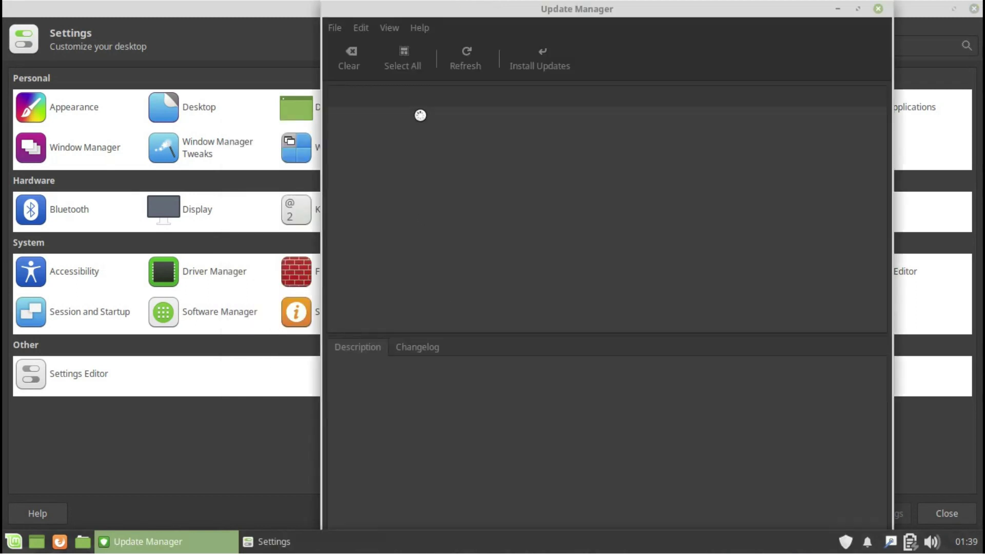
{"action": "left_click", "coordinate": [88, 374]}
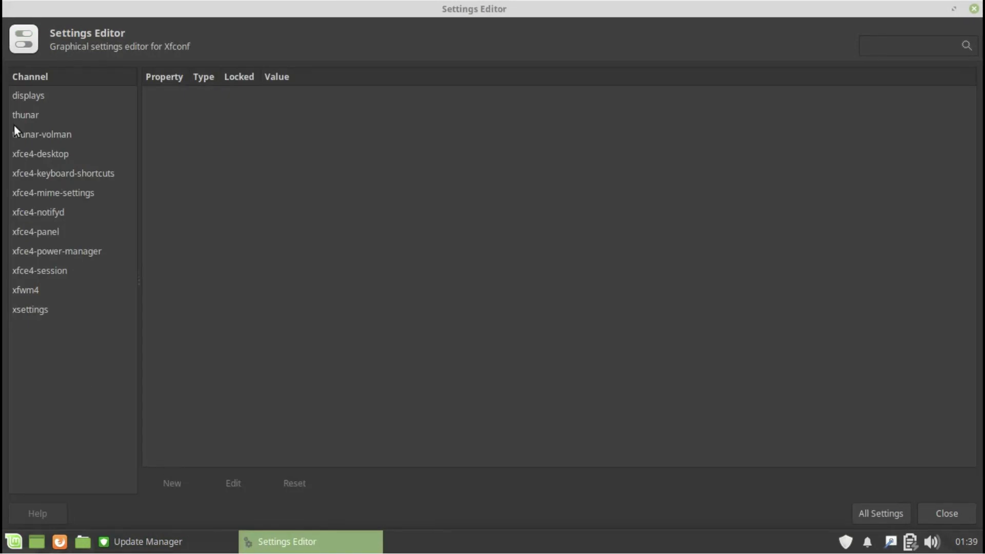
{"action": "left_click", "coordinate": [22, 115]}
{"action": "left_click", "coordinate": [52, 134]}
{"action": "left_click", "coordinate": [83, 153]}
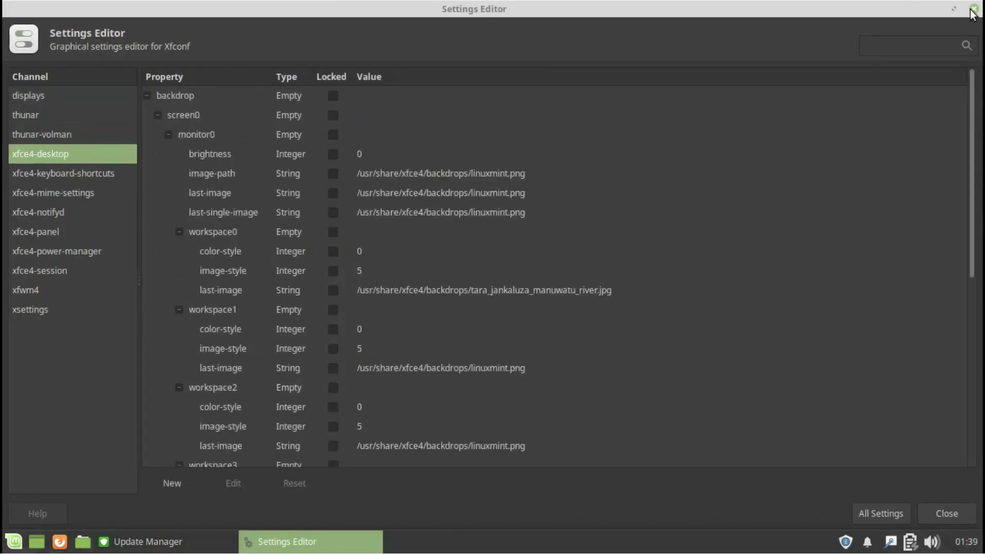
{"action": "left_click", "coordinate": [973, 9]}
Check Update Manager's Help menu, close Update Manager, and open the application menu.
{"action": "left_click", "coordinate": [361, 28]}
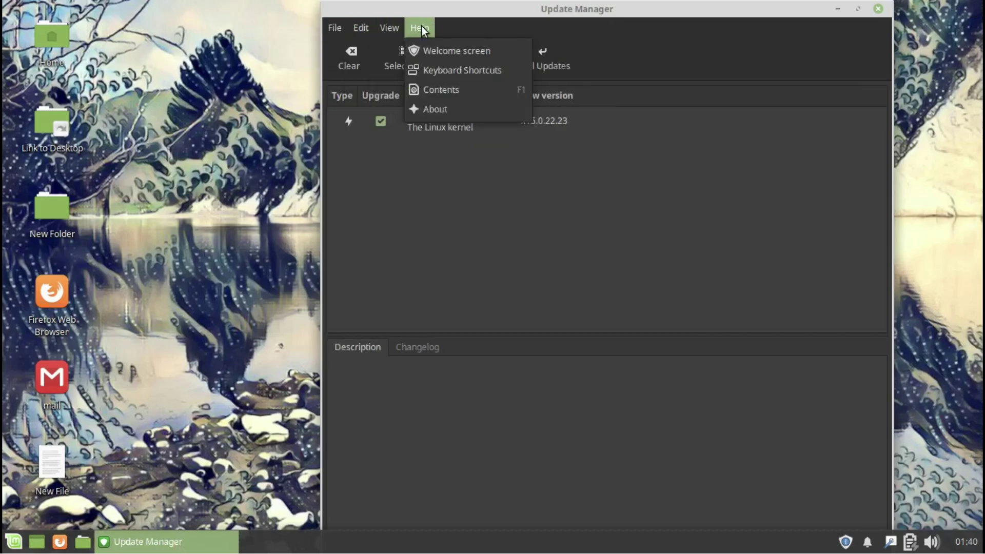
{"action": "left_click", "coordinate": [878, 8]}
{"action": "left_click", "coordinate": [879, 9]}
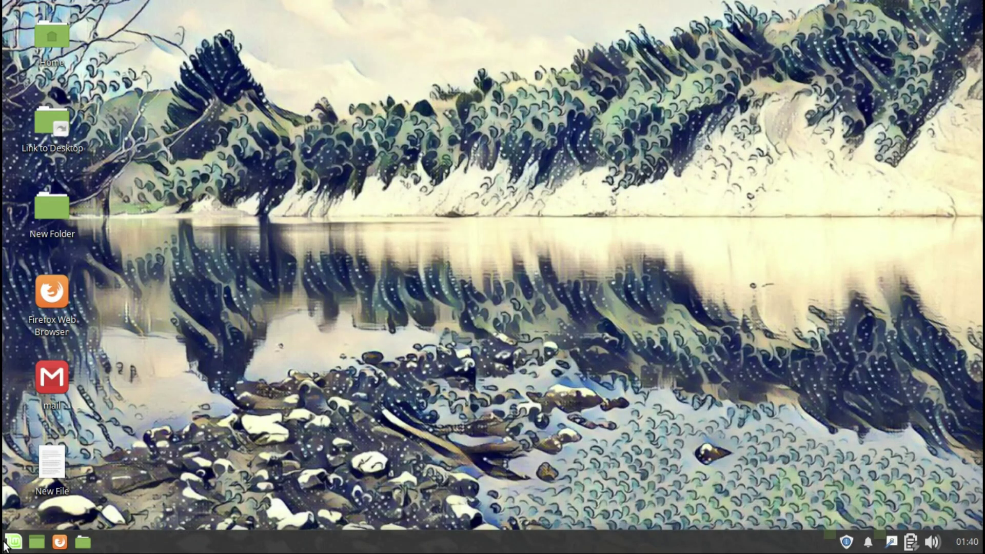
{"action": "left_click", "coordinate": [14, 542]}
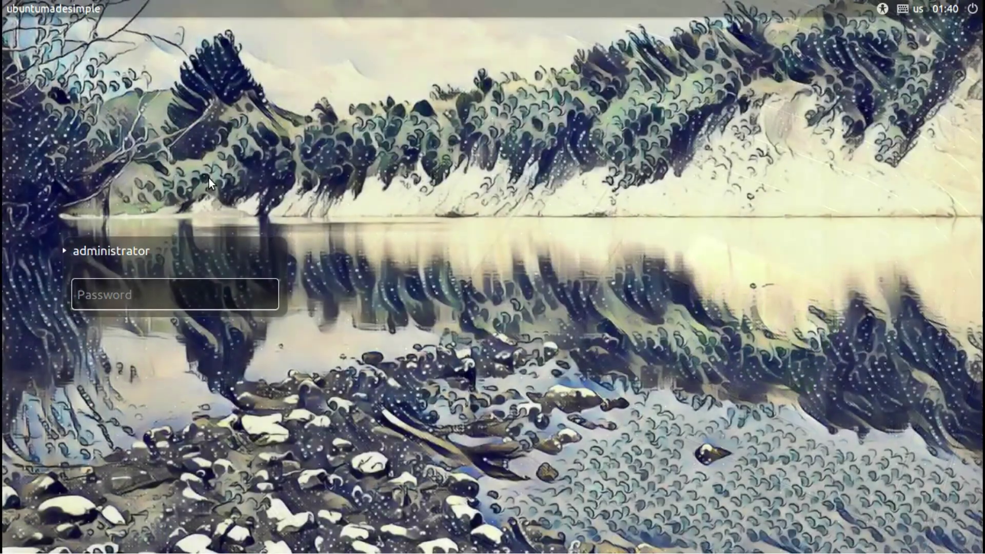
Sign in, then lock the screen from the application menu and unlock it with the password.
{"action": "type", "text": "******"}
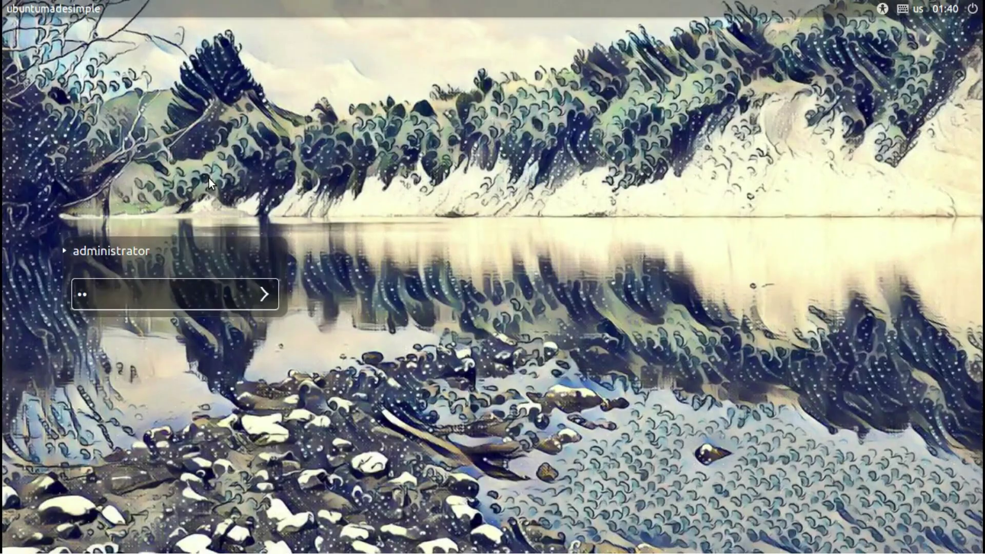
{"action": "key", "text": "Return"}
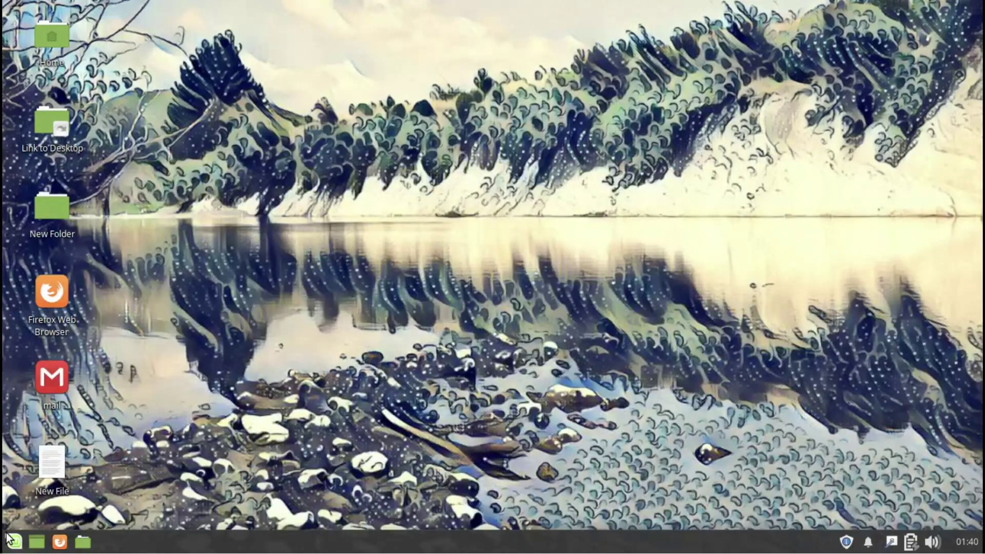
{"action": "left_click", "coordinate": [10, 541]}
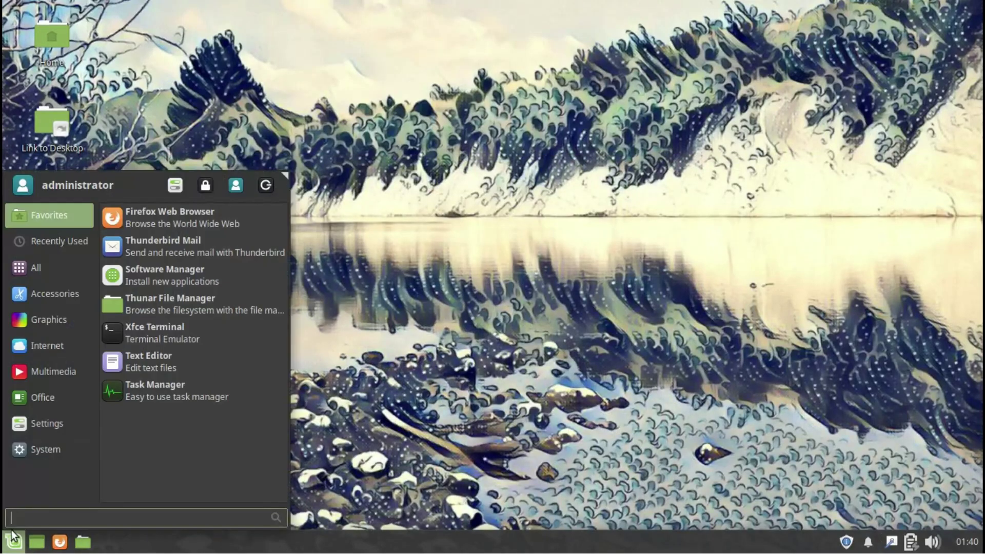
{"action": "left_click", "coordinate": [242, 176]}
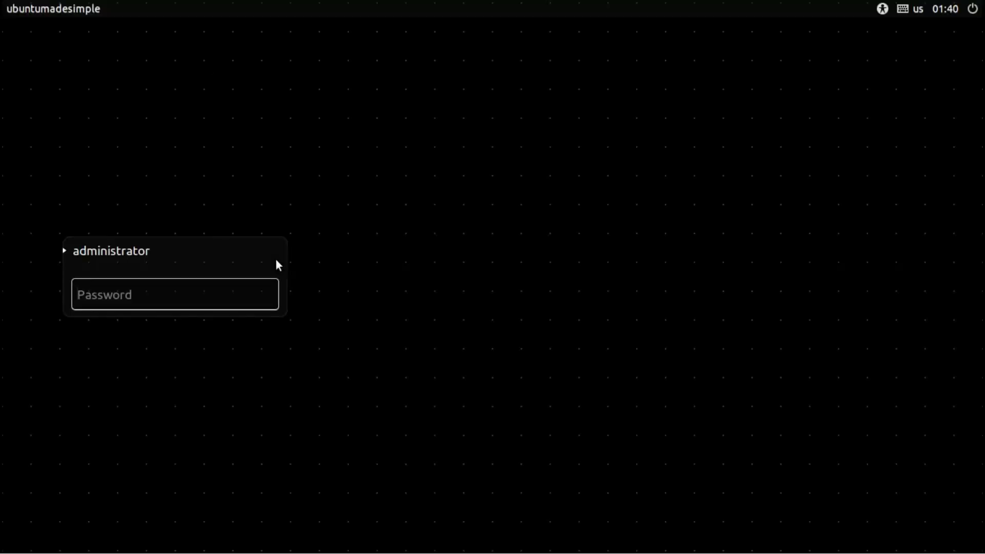
{"action": "type", "text": "******"}
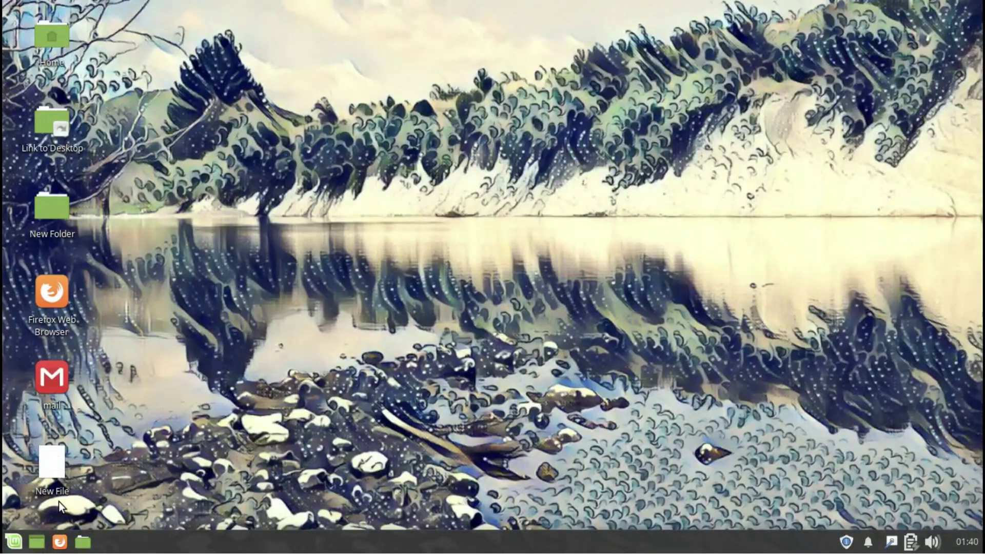
Bring up the Log Out options, cancel them, and reopen the application menu.
{"action": "left_click", "coordinate": [14, 541]}
{"action": "left_click", "coordinate": [265, 184]}
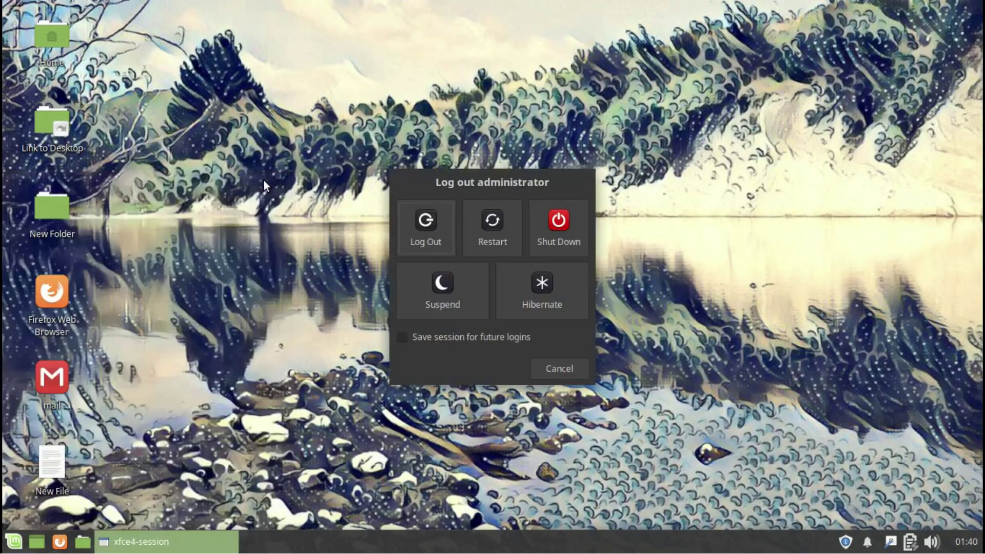
{"action": "left_click", "coordinate": [560, 370]}
{"action": "left_click", "coordinate": [15, 542]}
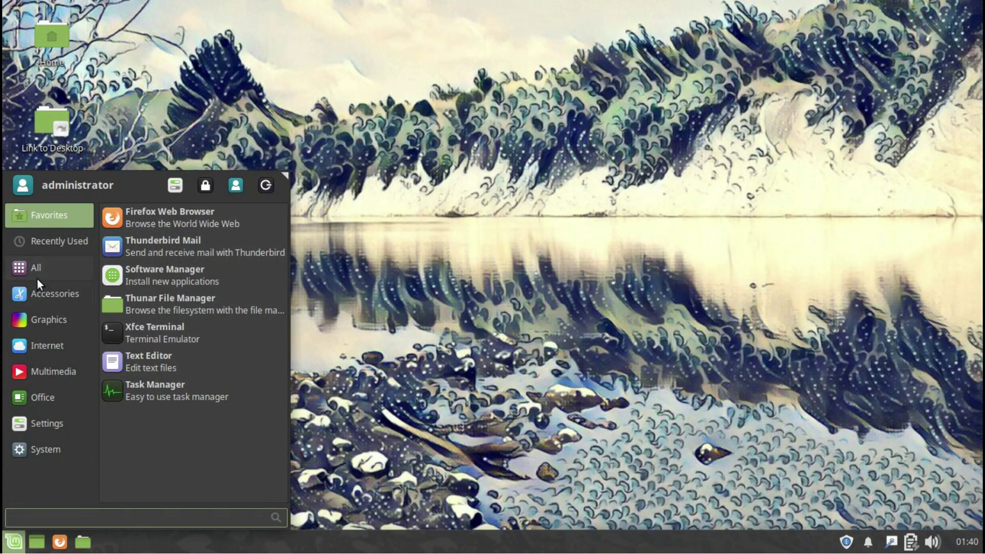
Enlarge the application menu by dragging its corner while browsing its categories.
{"action": "mouse_move", "coordinate": [56, 272]}
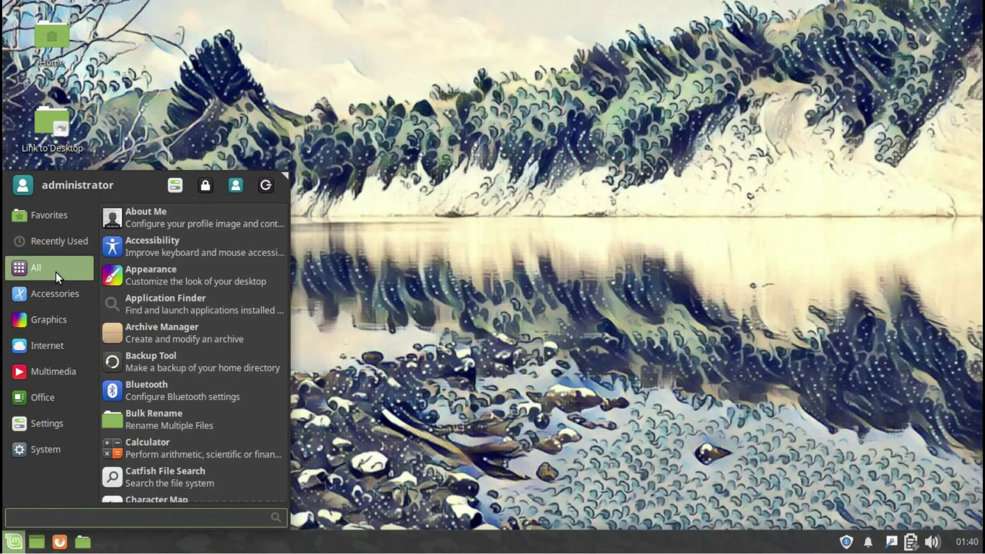
{"action": "left_click_drag", "start_coordinate": [284, 176], "coordinate": [371, 76]}
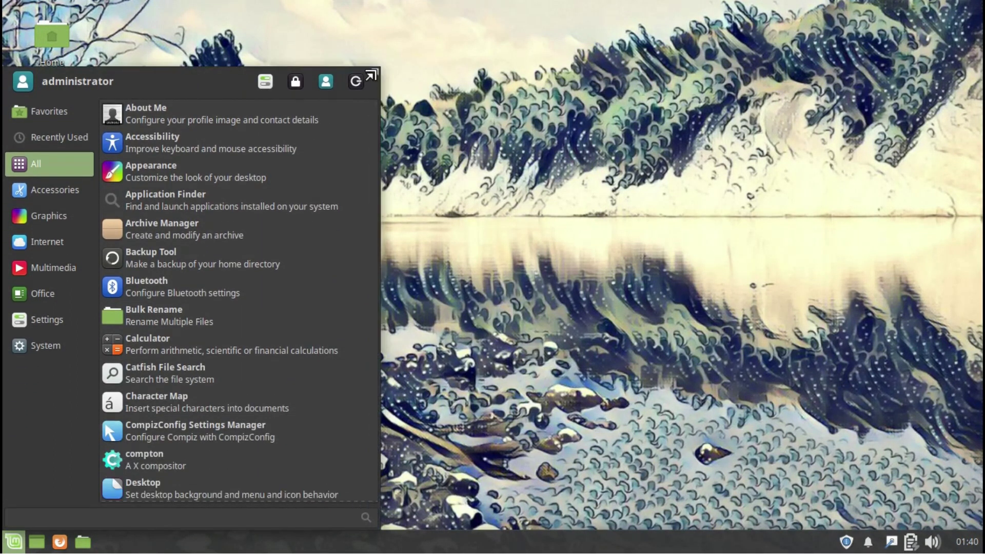
{"action": "mouse_move", "coordinate": [66, 189]}
{"action": "left_click_drag", "start_coordinate": [373, 207], "coordinate": [364, 385]}
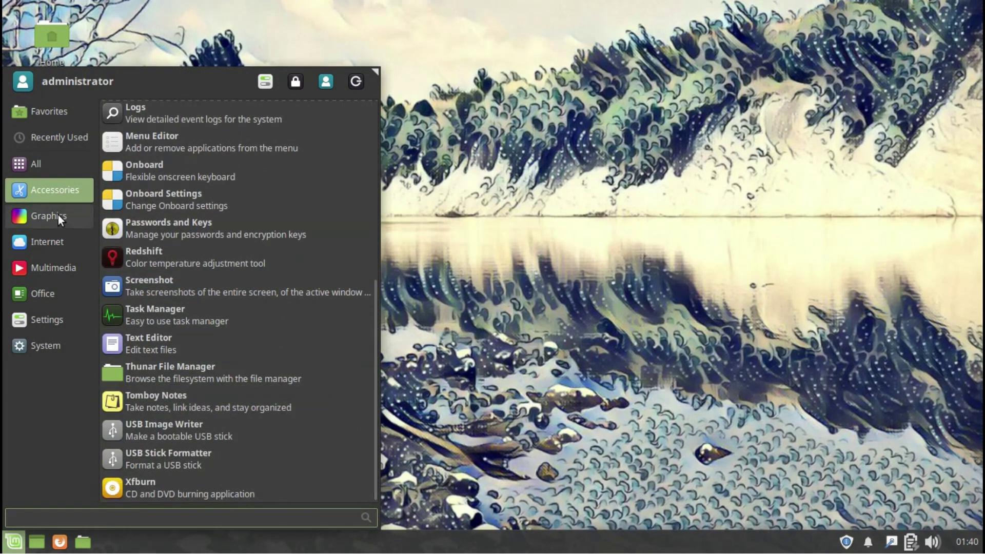
{"action": "mouse_move", "coordinate": [59, 282]}
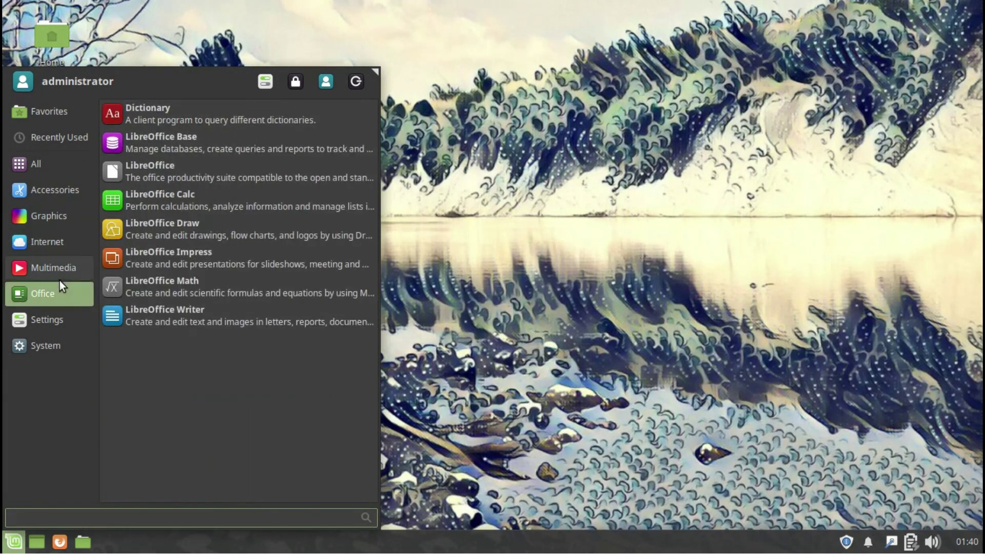
{"action": "mouse_move", "coordinate": [66, 315]}
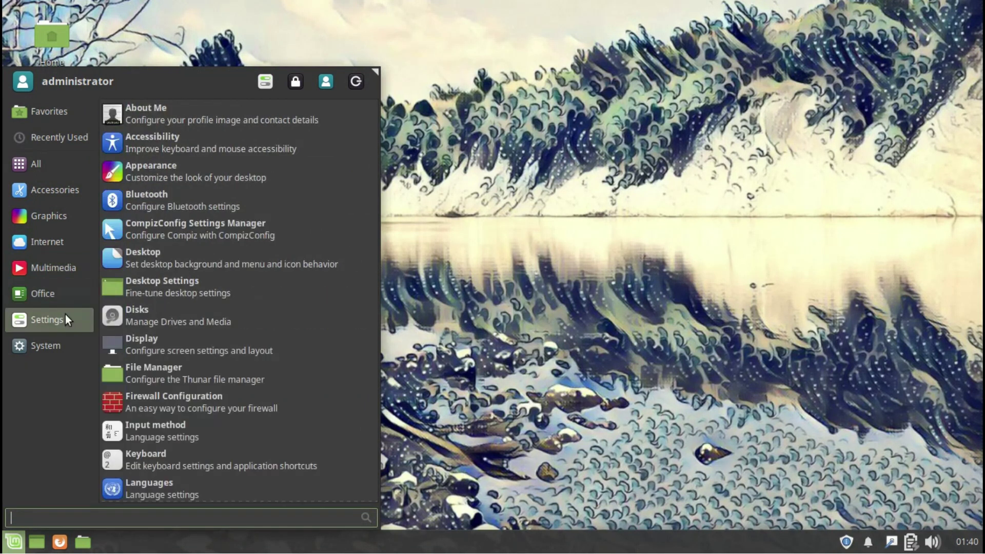
{"action": "left_click_drag", "start_coordinate": [372, 242], "coordinate": [252, 467]}
{"action": "mouse_move", "coordinate": [38, 351]}
{"action": "left_click_drag", "start_coordinate": [373, 335], "coordinate": [380, 468]}
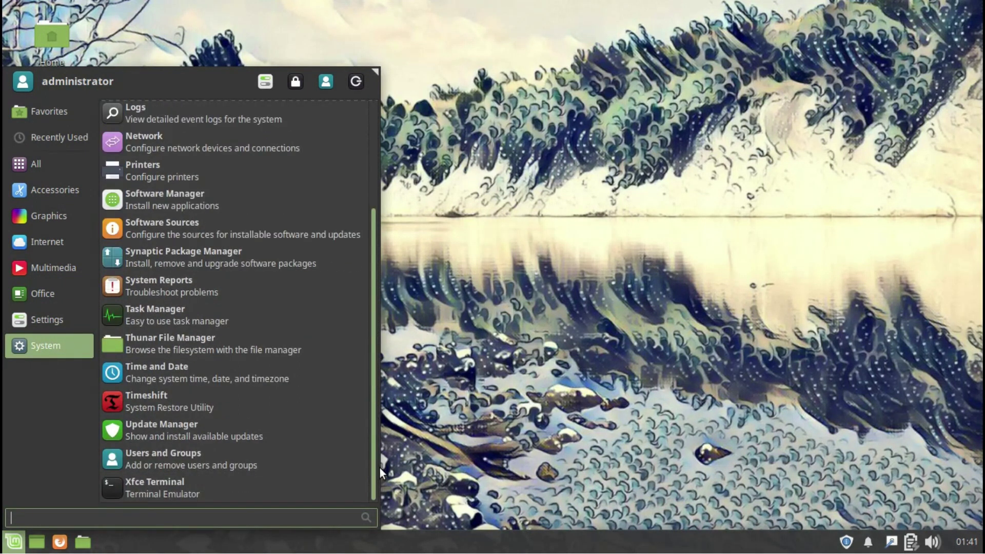
Launch Task Manager, tile it into the top-right quarter, and bring up the Log Out options.
{"action": "left_click", "coordinate": [173, 313]}
{"action": "left_click_drag", "start_coordinate": [157, 10], "coordinate": [980, 10]}
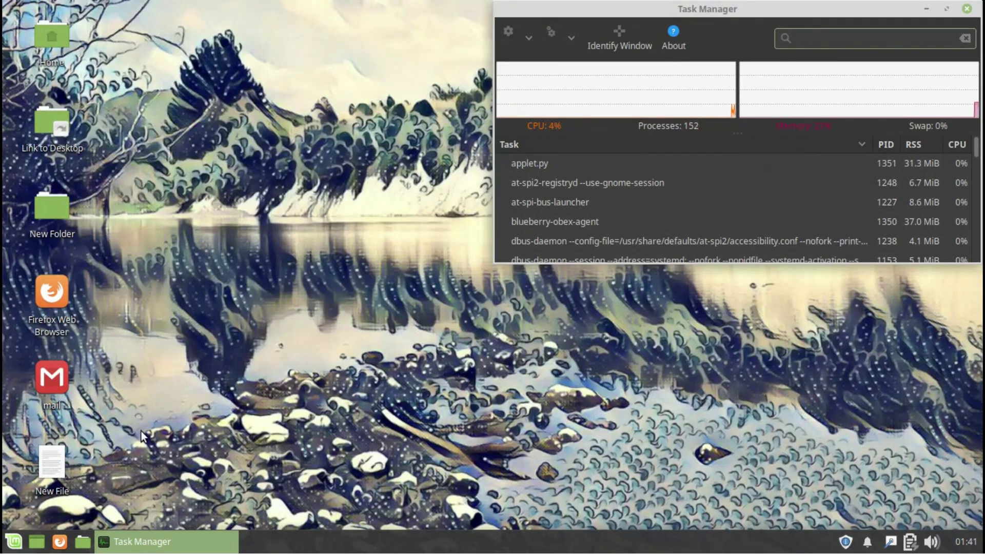
{"action": "left_click", "coordinate": [13, 544]}
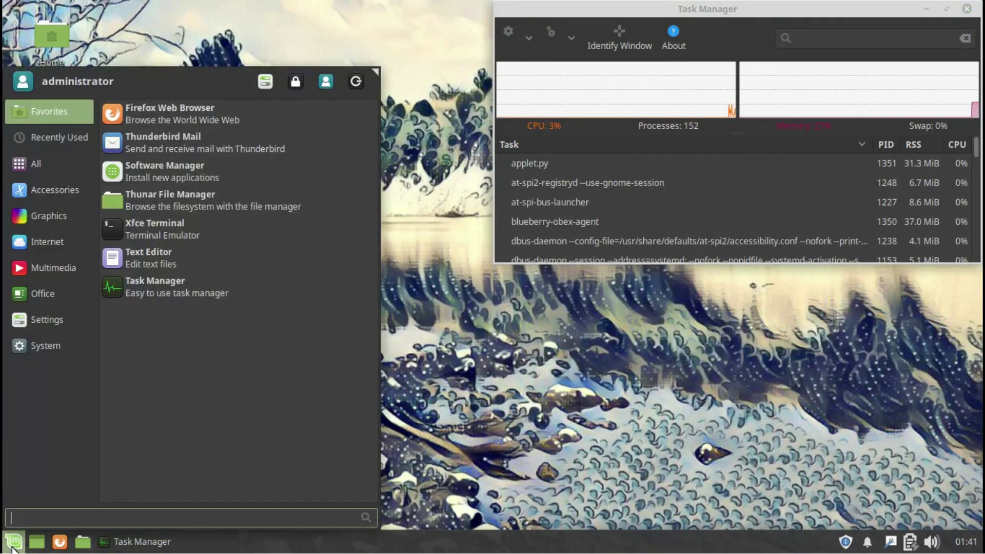
{"action": "left_click", "coordinate": [356, 84]}
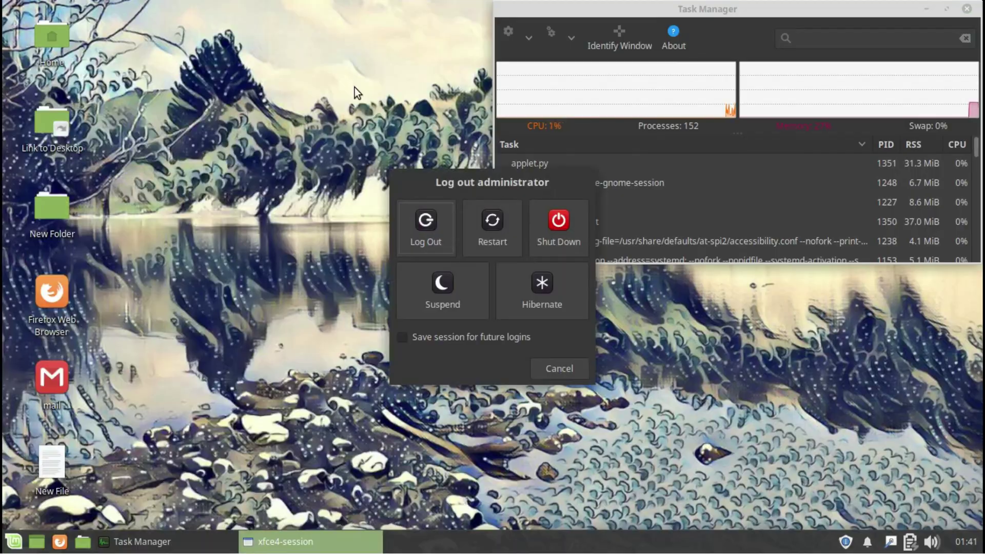